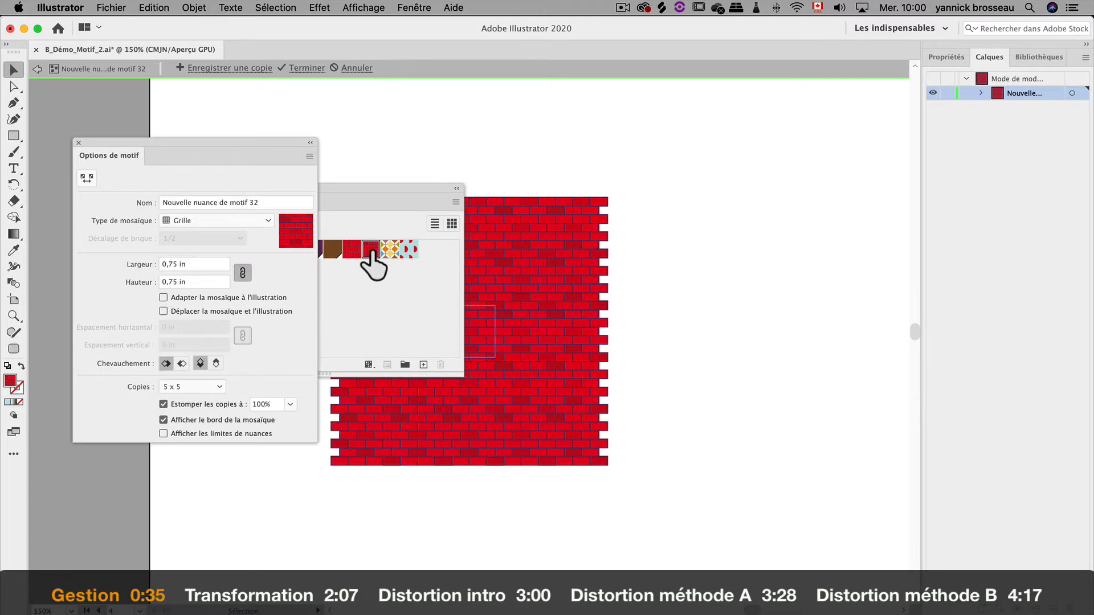
- Exit pattern editing without saving the changes and show only the pattern swatches
left_click(356, 68)
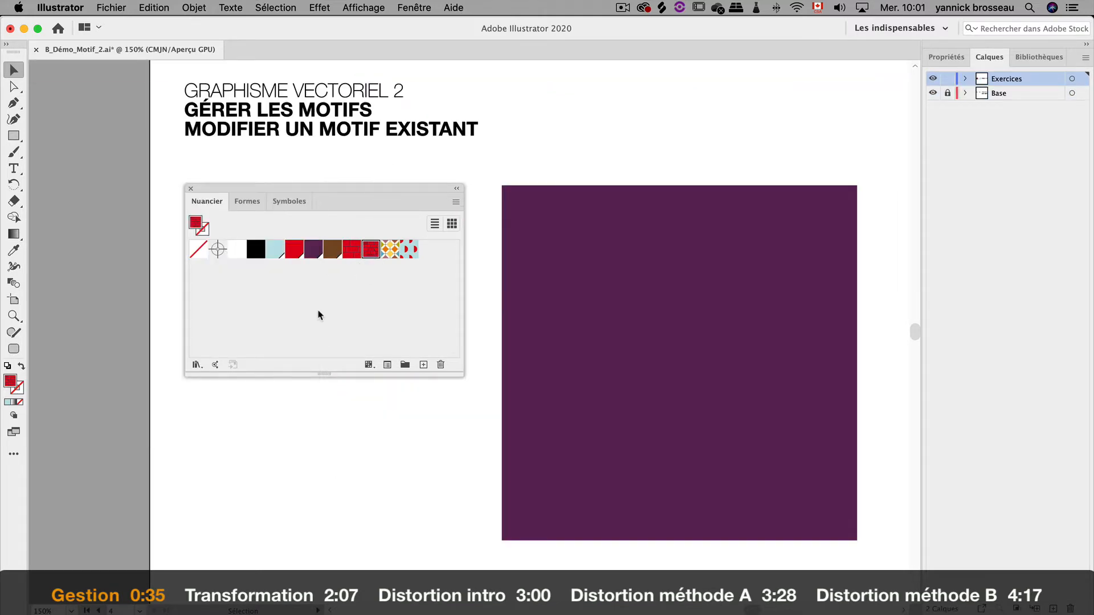
left_click(368, 364)
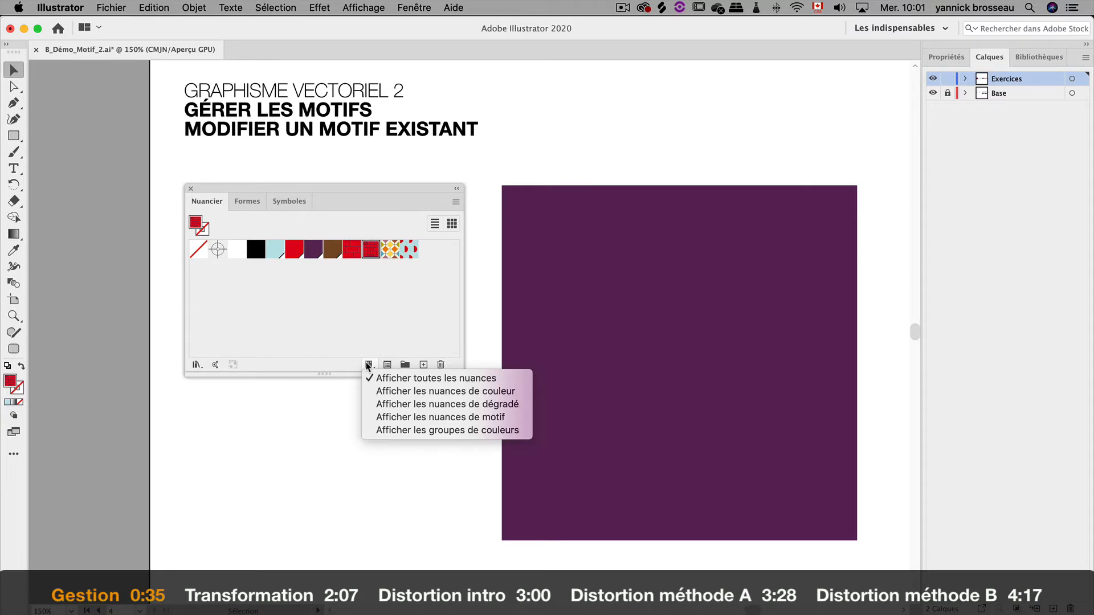
left_click(524, 417)
left_click(523, 418)
left_click(491, 411)
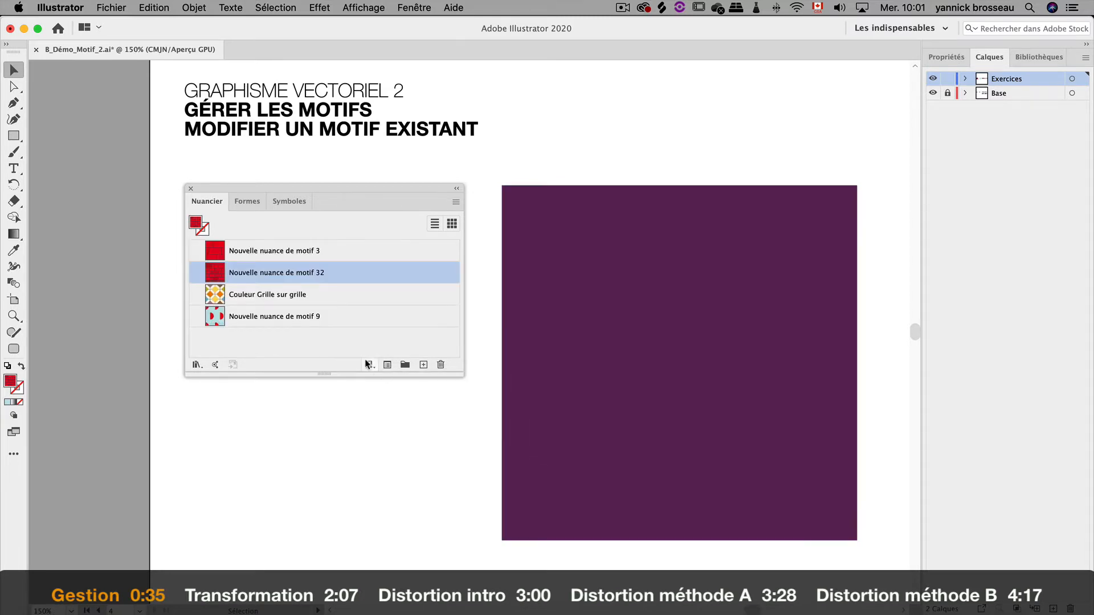
- Show all swatches again, then open the Nature_Feuillage pattern library and enlarge its panel
left_click(368, 364)
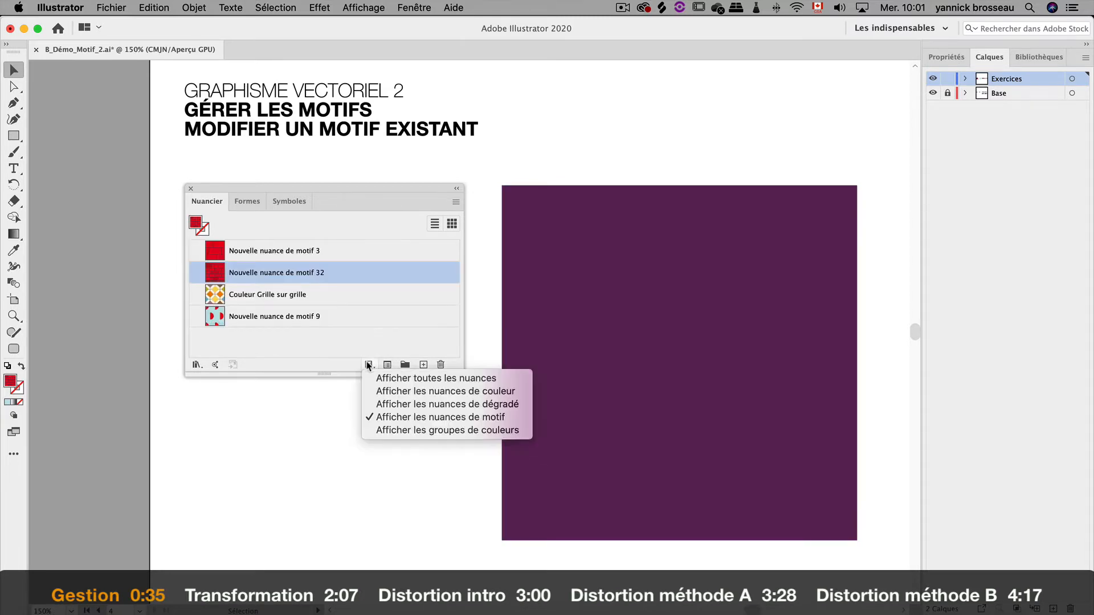
left_click(490, 379)
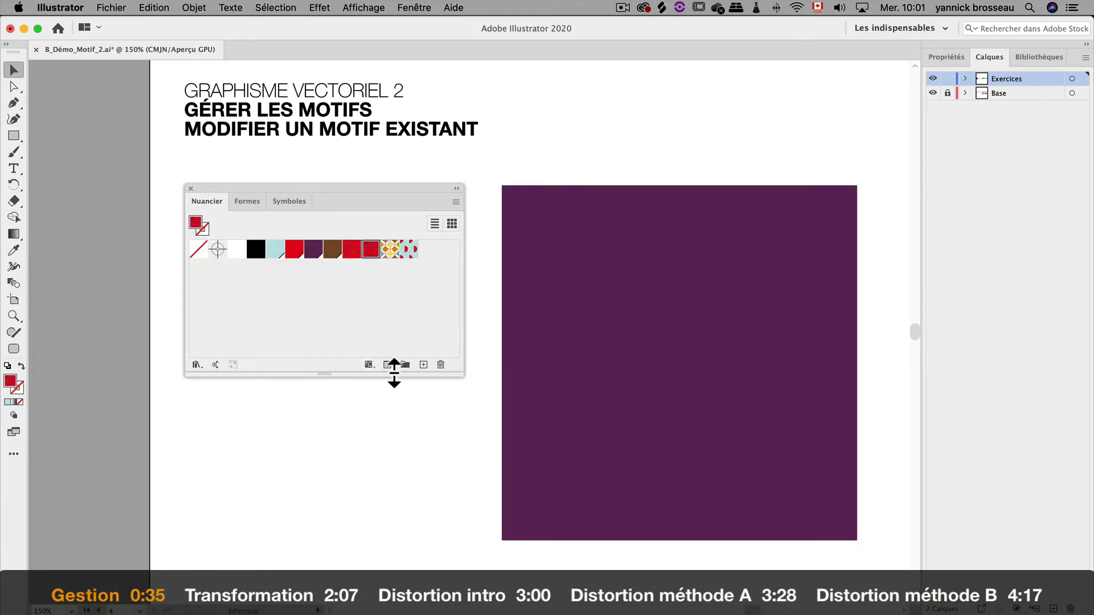
left_click(196, 365)
mouse_move(238, 412)
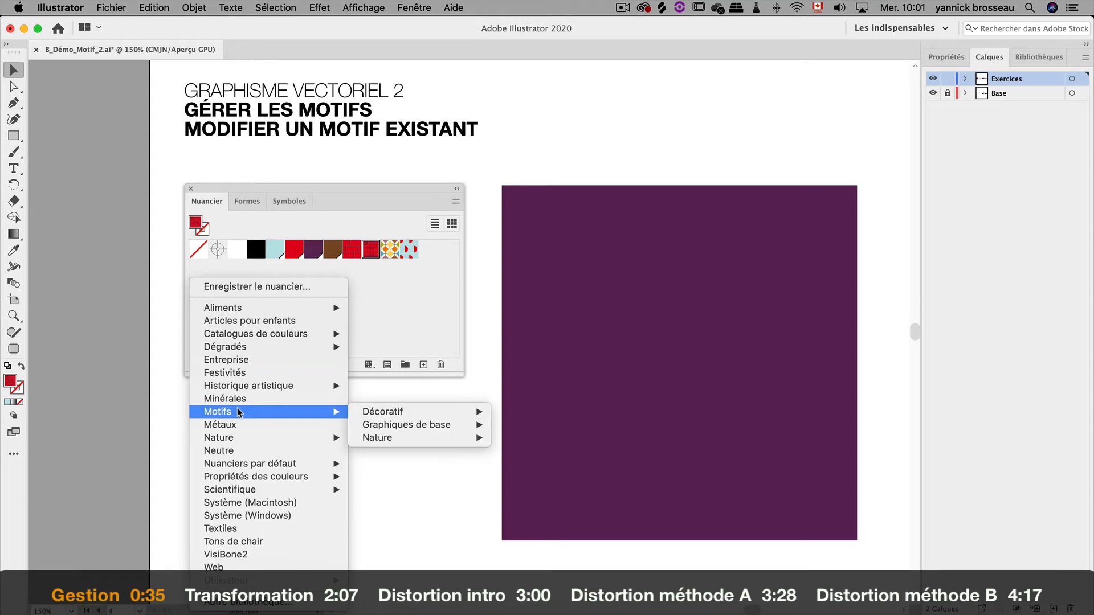
mouse_move(414, 418)
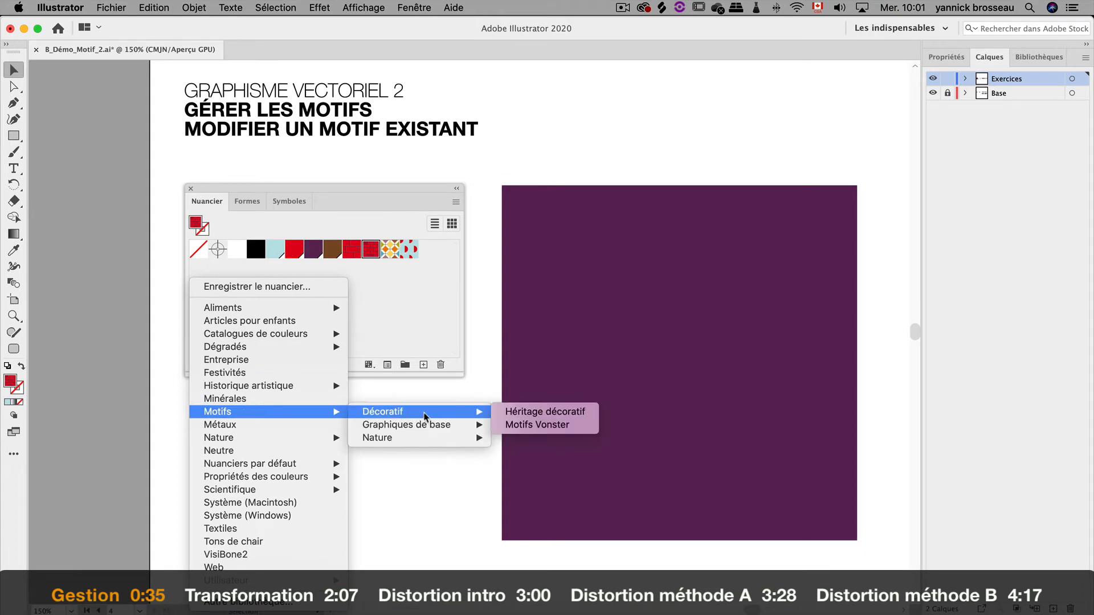
mouse_move(452, 434)
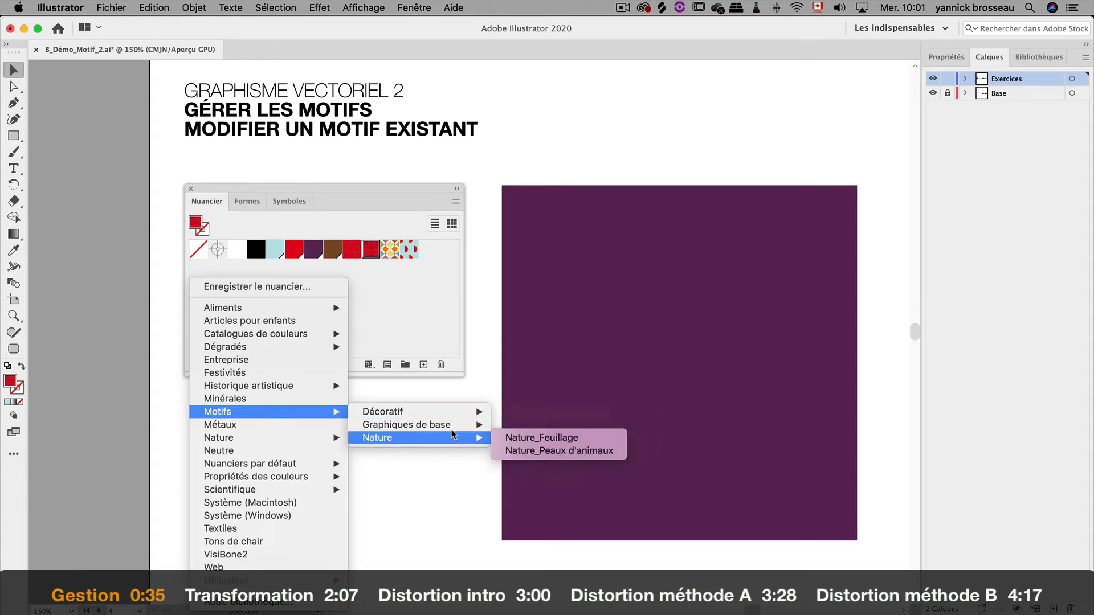
left_click(530, 438)
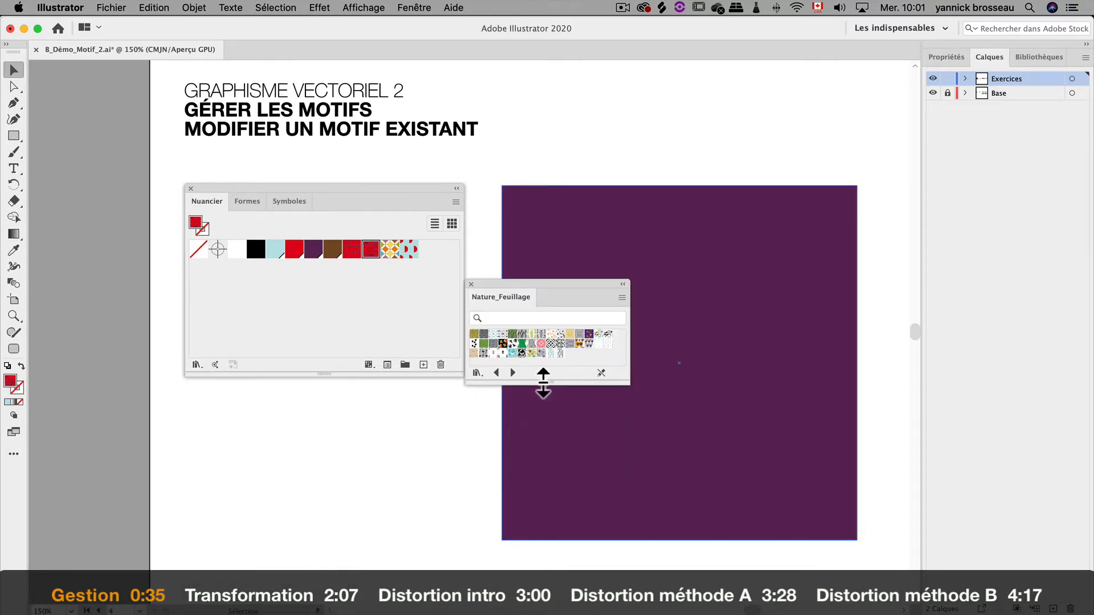
left_click_drag(546, 383, 546, 450)
- Add four Nature_Feuillage patterns to the document swatches: pink floral, Carrés lotus, Feuilles en relief couleur and black-and-white flowers
left_click(540, 344)
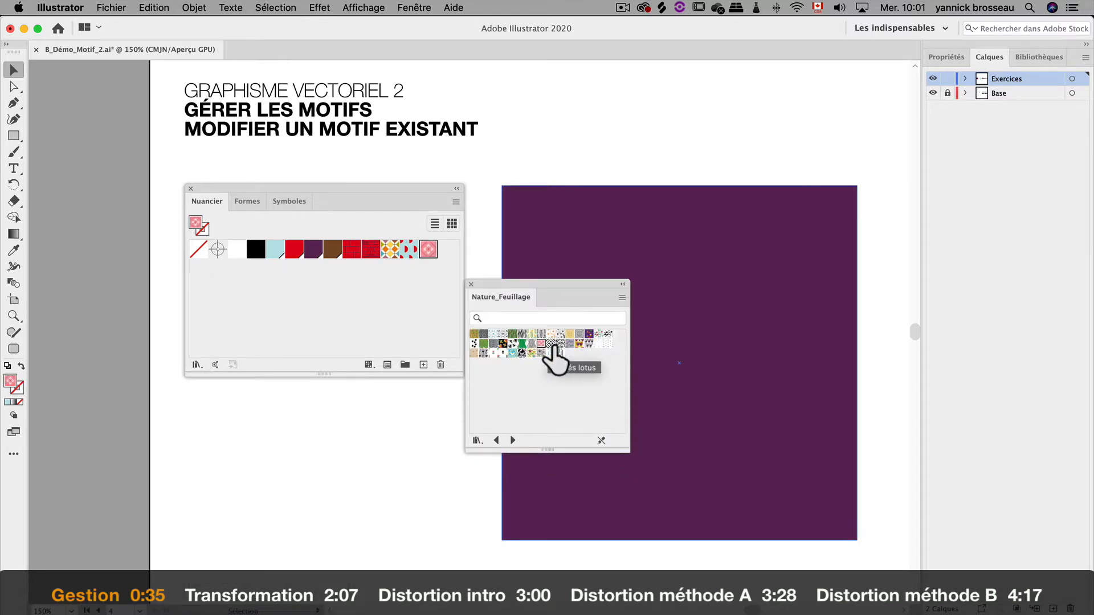
left_click(550, 344)
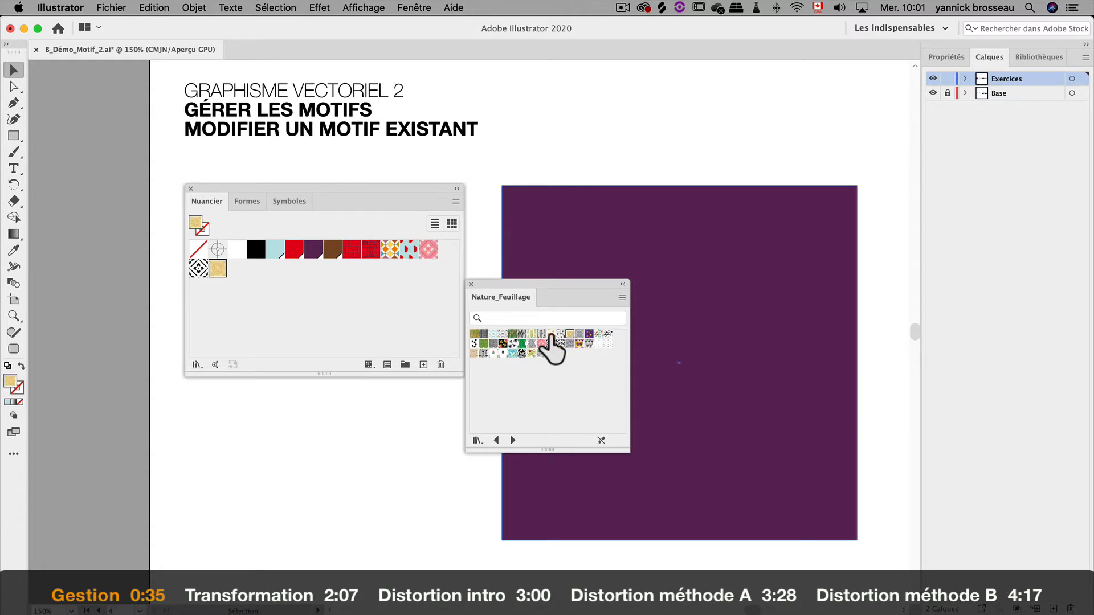
left_click(569, 334)
left_click(503, 335)
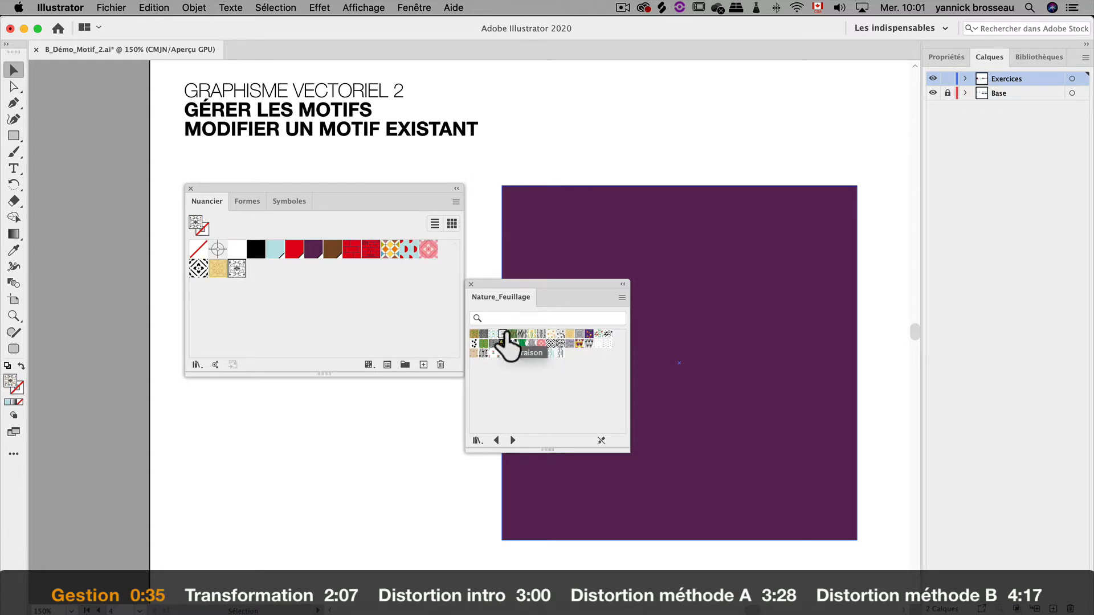
- Try the four added patterns in turn as the purple square's fill, ending with the black-and-white flowers
left_click(547, 227)
left_click(428, 249)
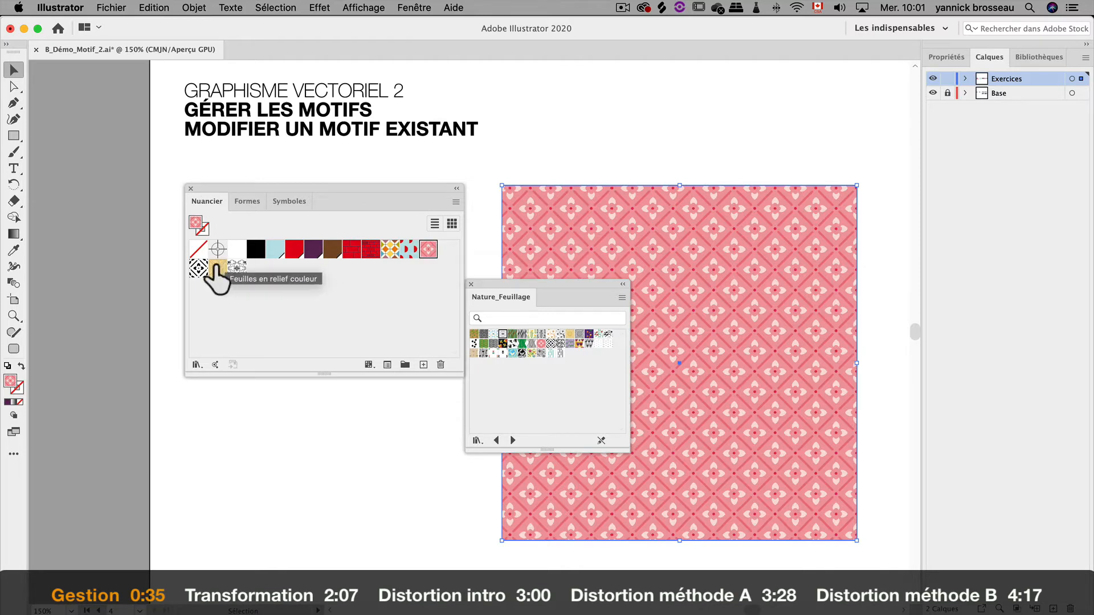
left_click(198, 268)
left_click(217, 268)
left_click(237, 267)
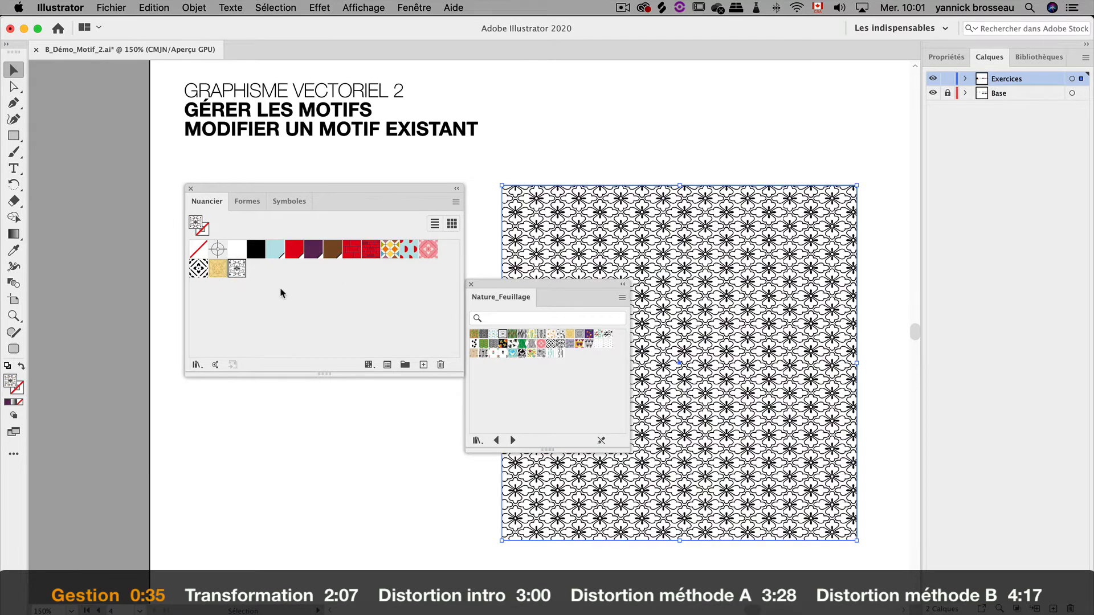
- Browse back through the pattern libraries to Motifs Vonster and Héritage décoratif, then close the library
left_click(496, 441)
left_click(496, 440)
left_click(496, 440)
left_click(496, 441)
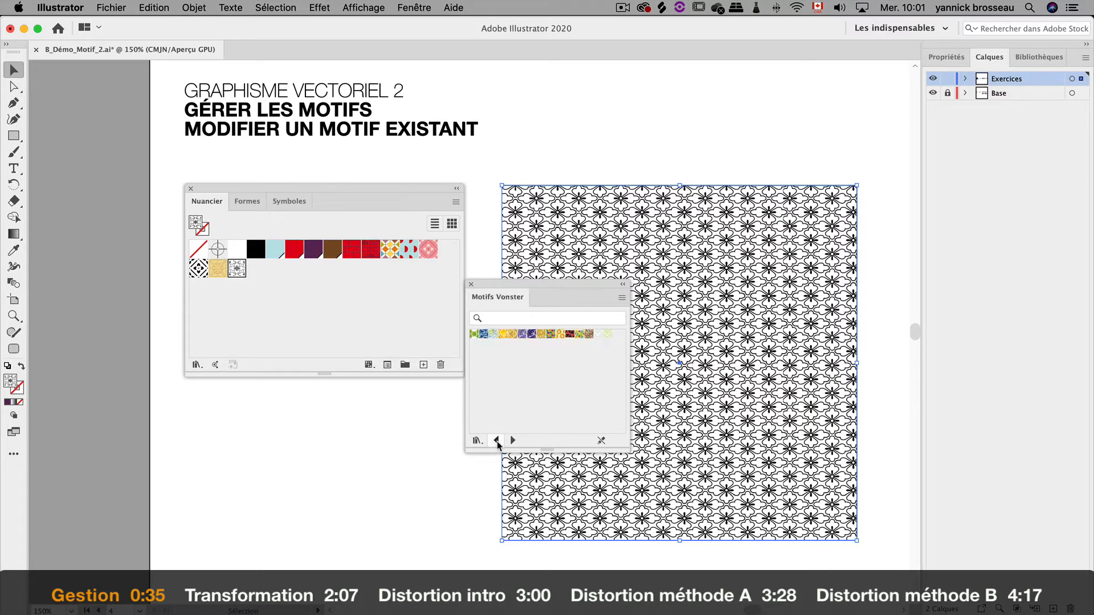
left_click(496, 441)
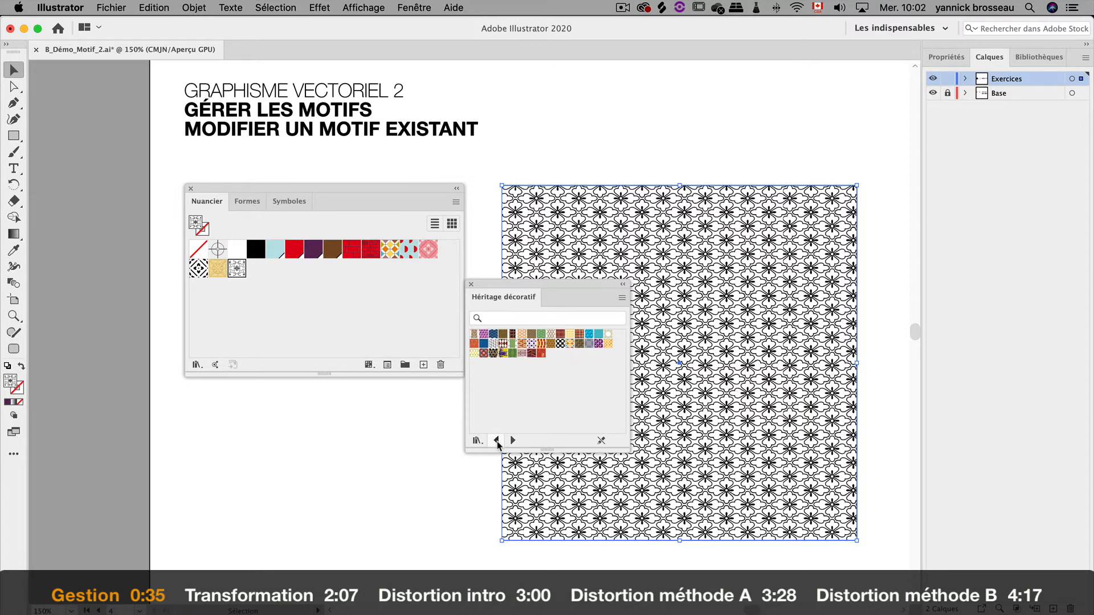
left_click(470, 284)
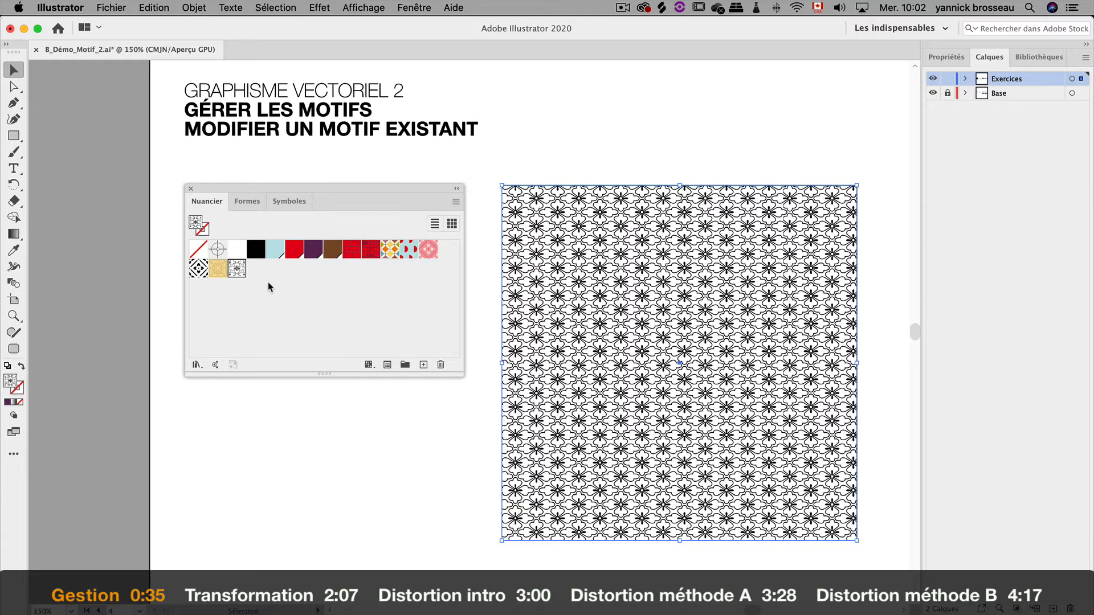
- Bring up the dialog for saving the swatches as an AI library, then cancel it
left_click(455, 202)
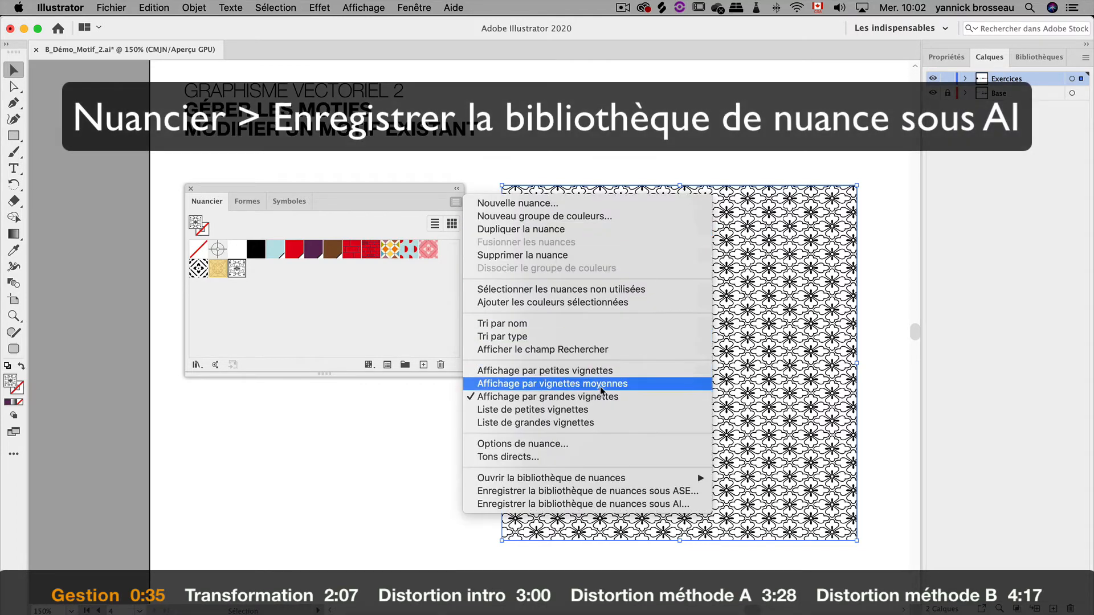
left_click(684, 505)
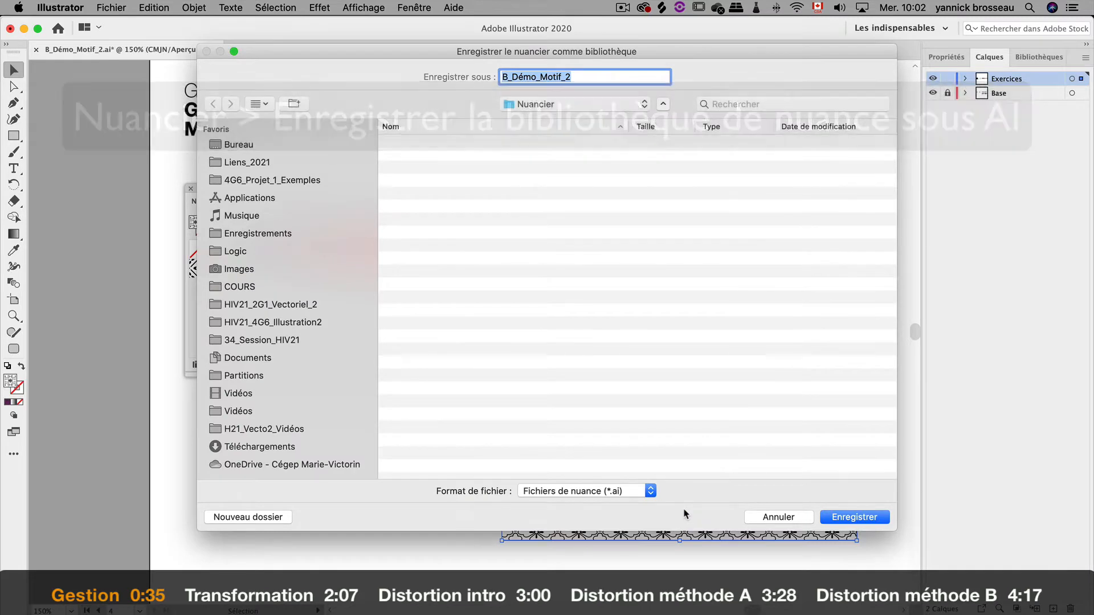
left_click(762, 519)
- Bring up the file browser for loading another swatch library, then cancel it
left_click(455, 201)
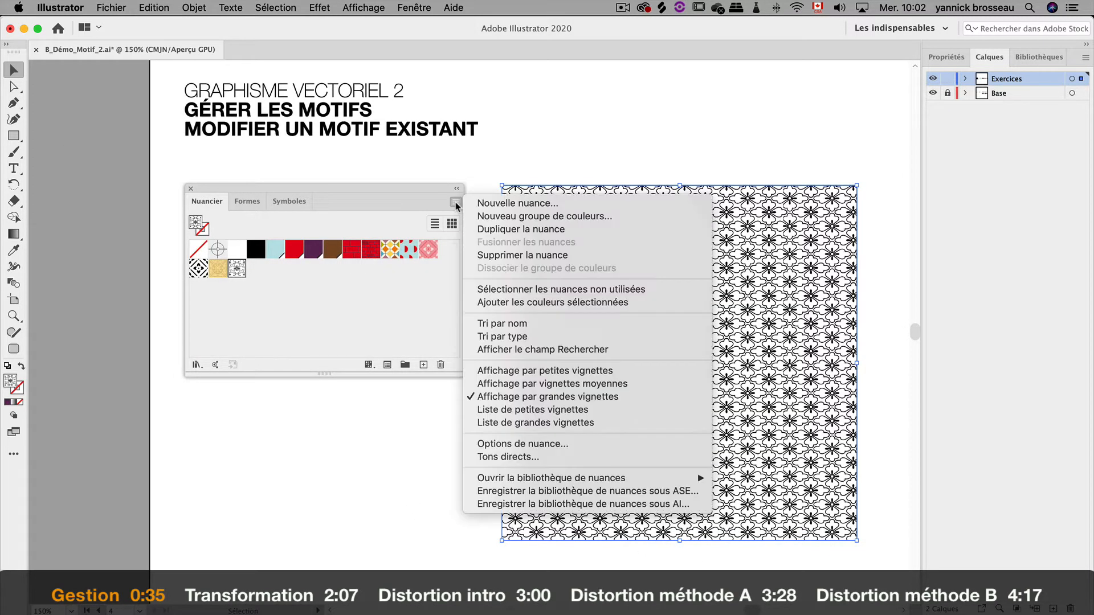
mouse_move(639, 479)
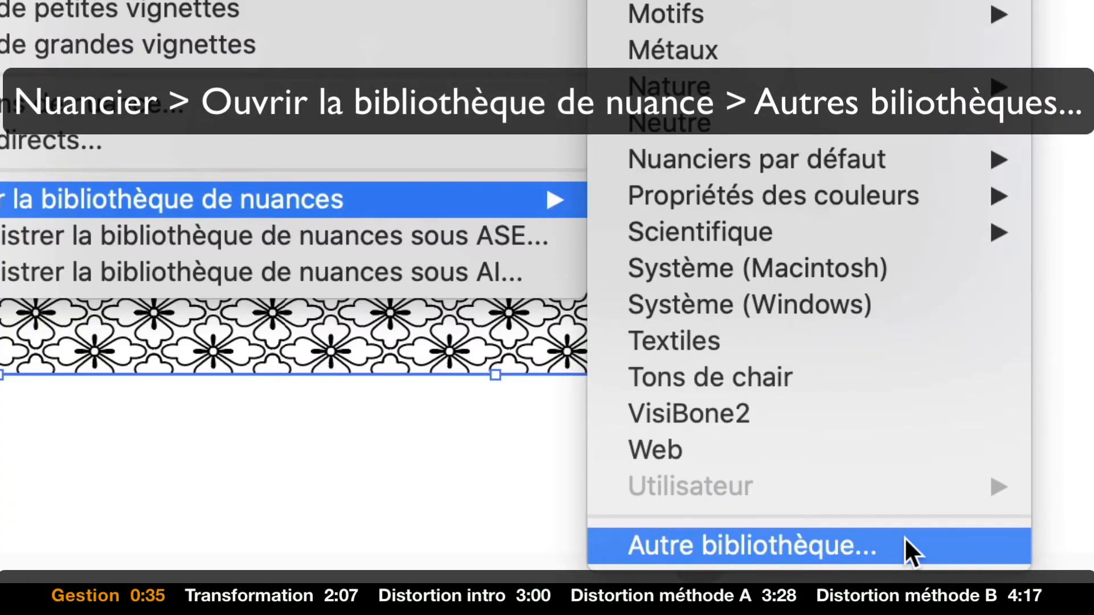
left_click(904, 542)
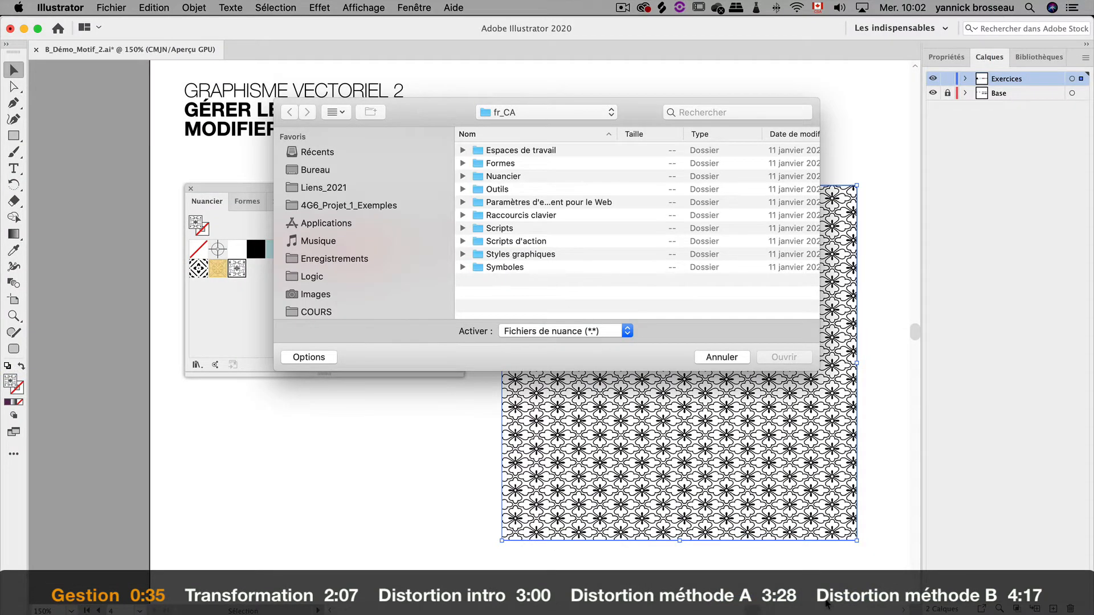
left_click(724, 357)
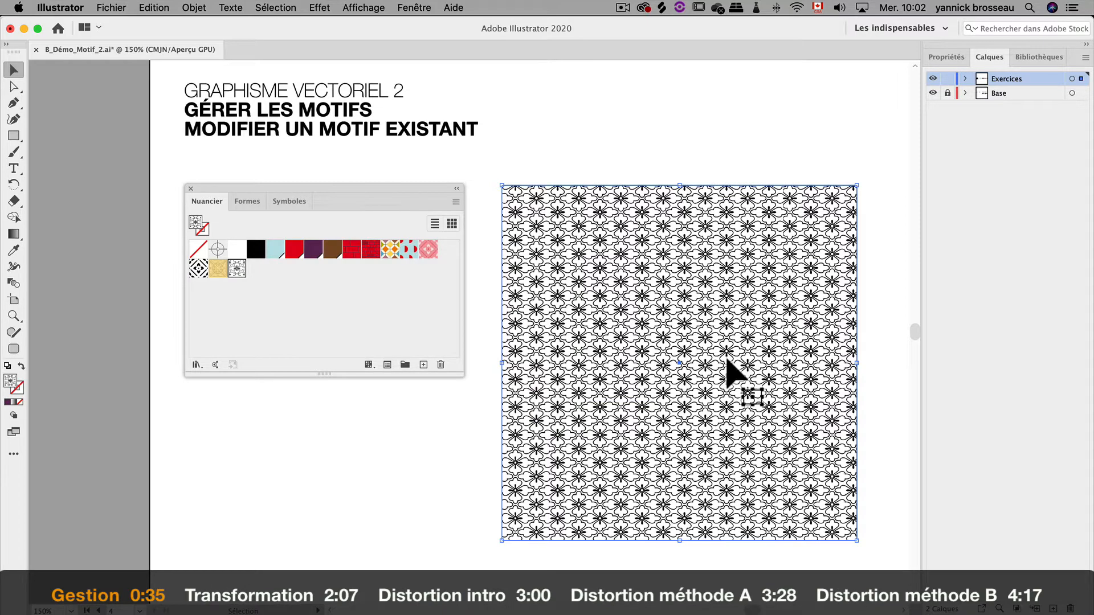
- Deselect the square and place the Carrés lotus swatch's source artwork on an empty area of the artboard
left_click(393, 479)
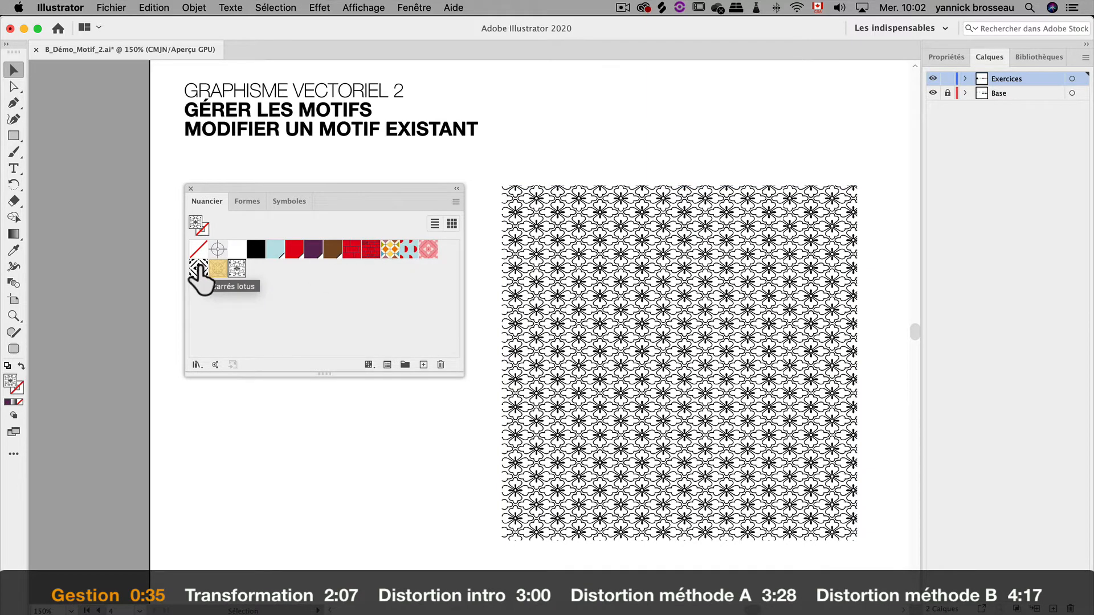
left_click_drag(198, 267, 279, 482)
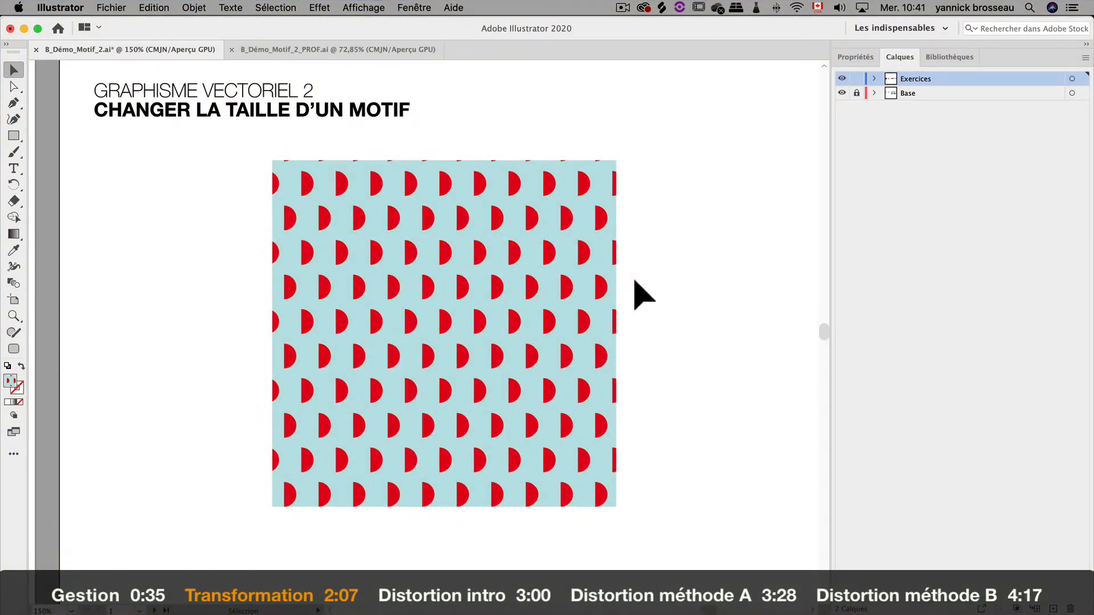
- Move the half-circle patterned square slightly to the right and shrink it to about 4.73 × 4.77 in
mouse_move(542, 288)
left_mouse_down()
mouse_move(539, 265)
mouse_move(542, 296)
mouse_move(514, 287)
mouse_move(563, 287)
left_mouse_up()
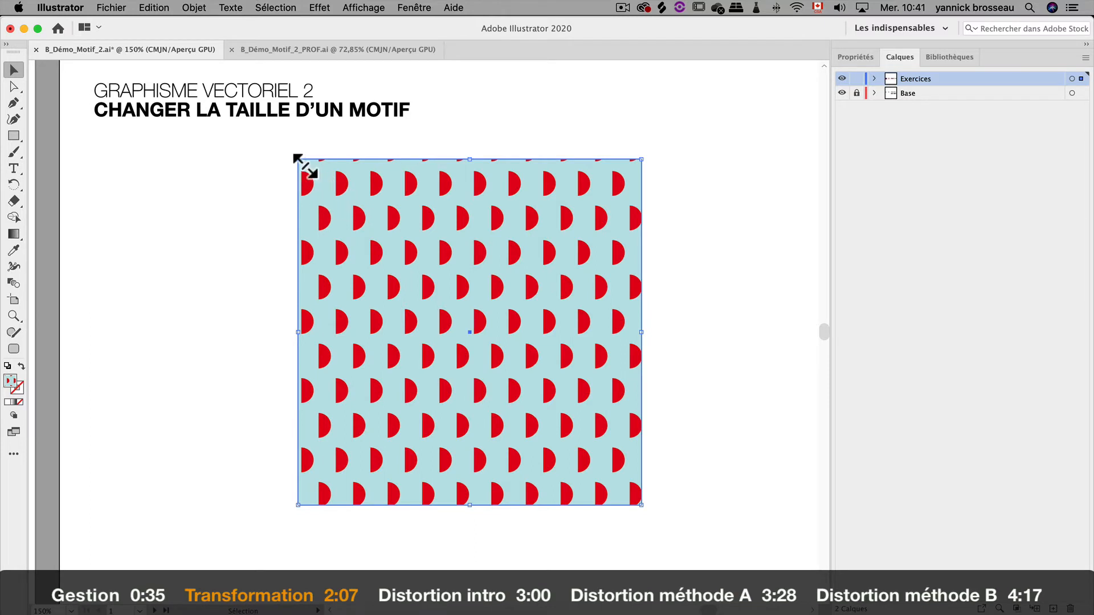
left_click_drag(299, 160, 314, 175)
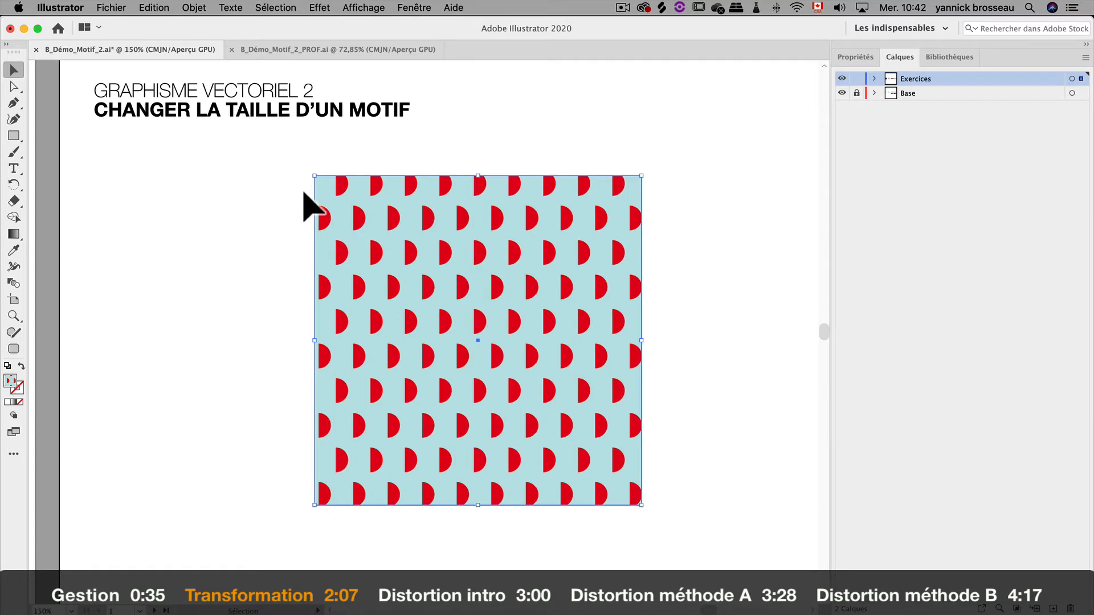
- Open the Transformation settings and enable Tout transformer so the pattern scales together with the object
left_click(406, 8)
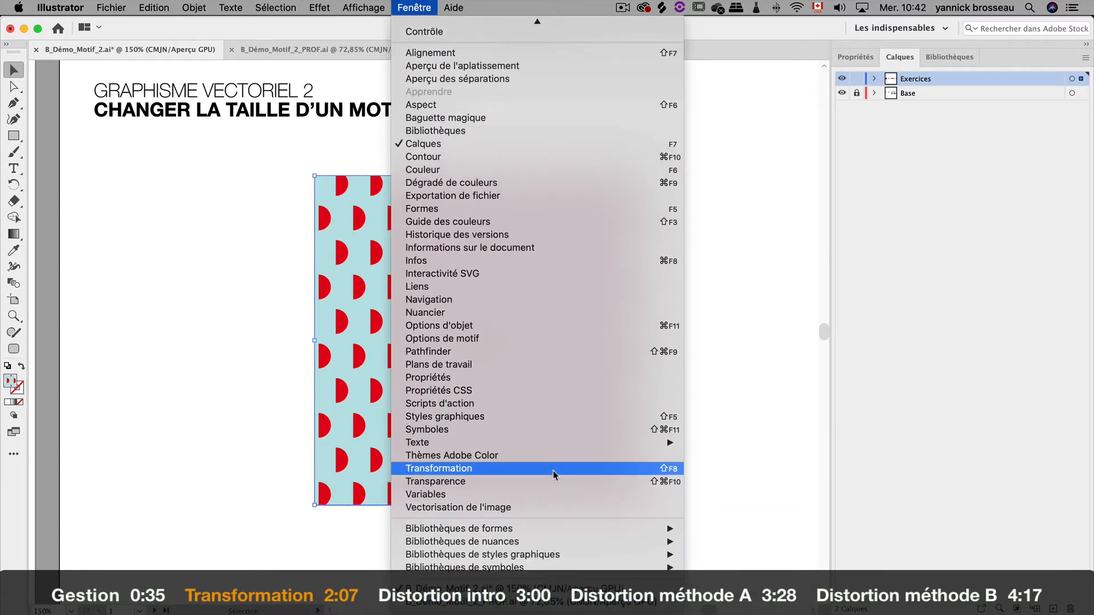
left_click(553, 469)
left_click_drag(721, 385, 536, 131)
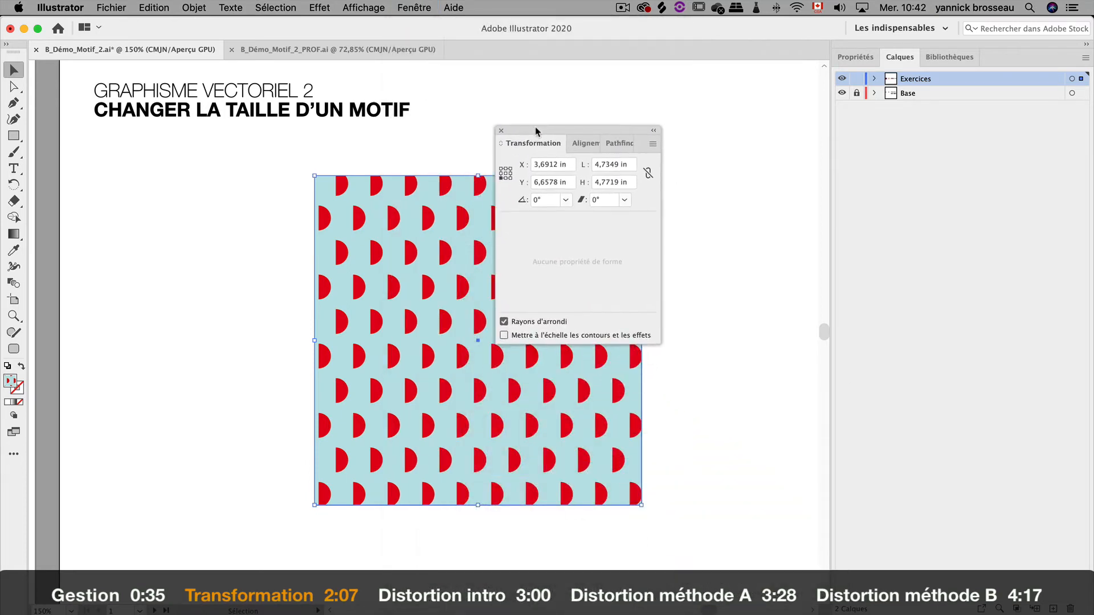
left_click(653, 143)
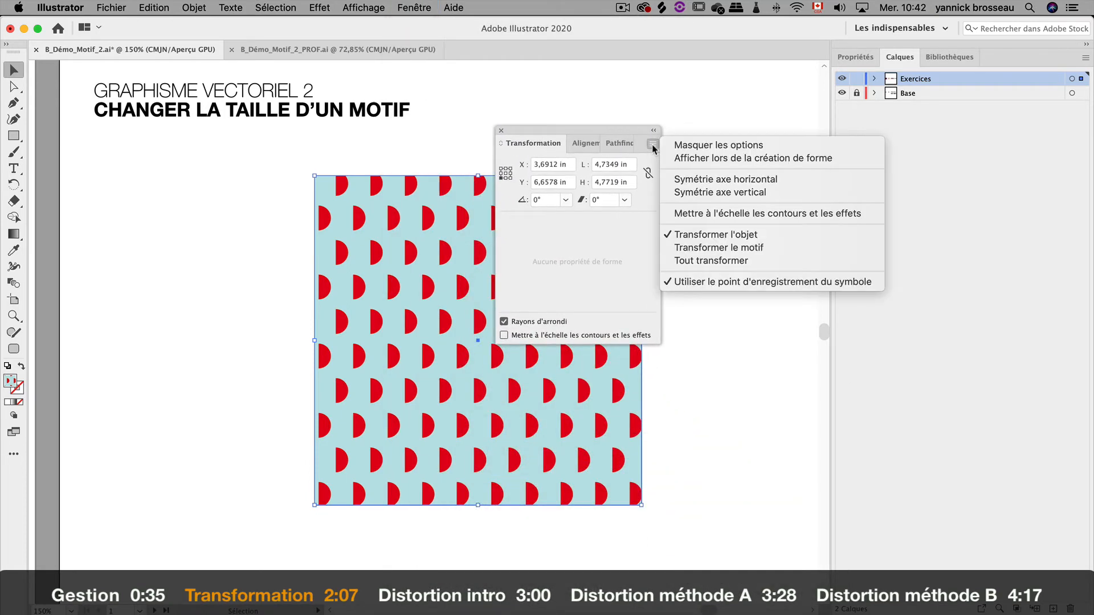
left_click(790, 261)
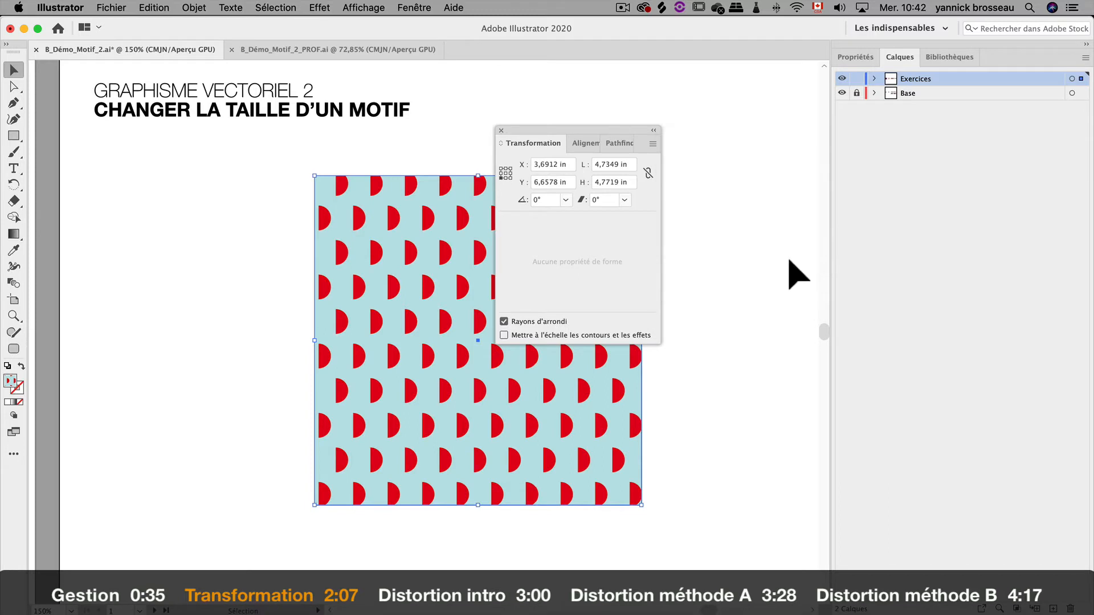
- Scale the square and its pattern down to about 2.54 × 2.56 in and move it up and to the left
left_click_drag(515, 129, 716, 100)
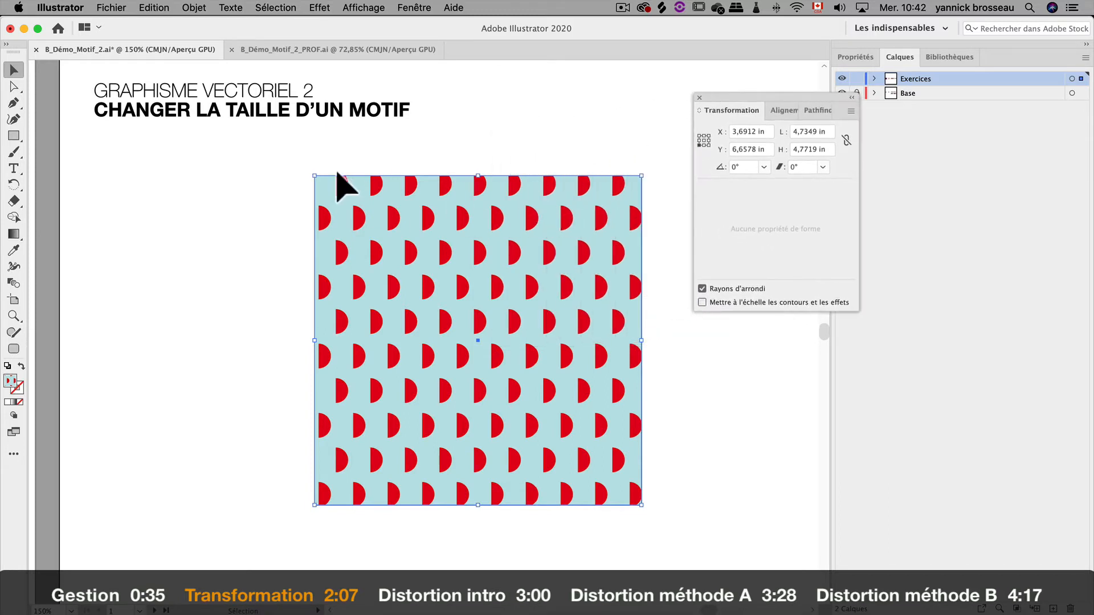
left_click_drag(314, 176, 466, 318)
left_click_drag(504, 364, 436, 256)
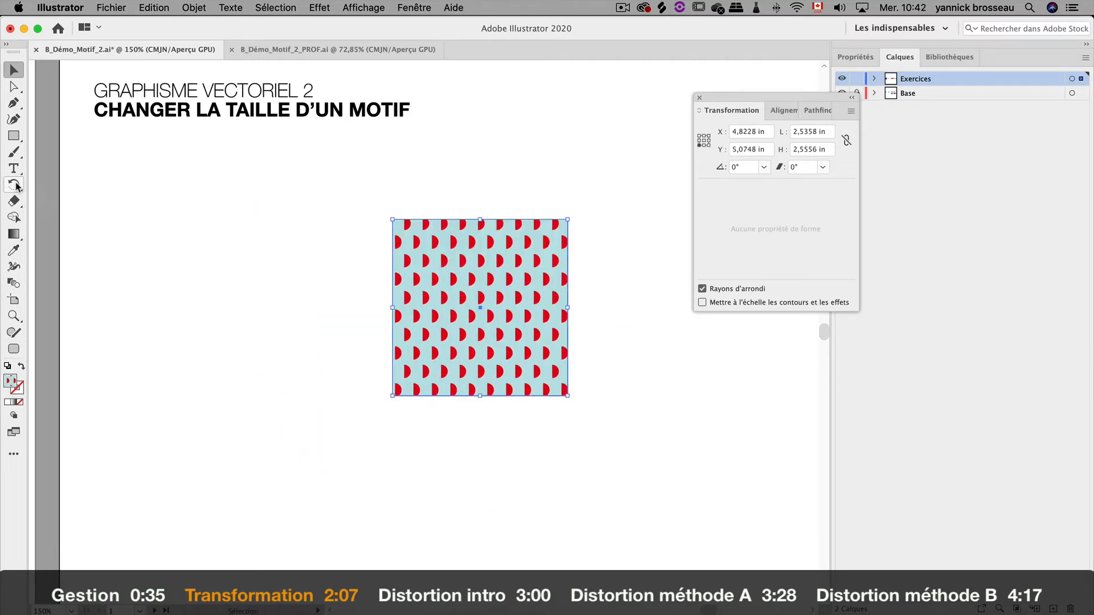
- Open the Scale tool's settings for the half-circle patterned square and set a uniform scale of 175%
left_click_drag(14, 184, 112, 203)
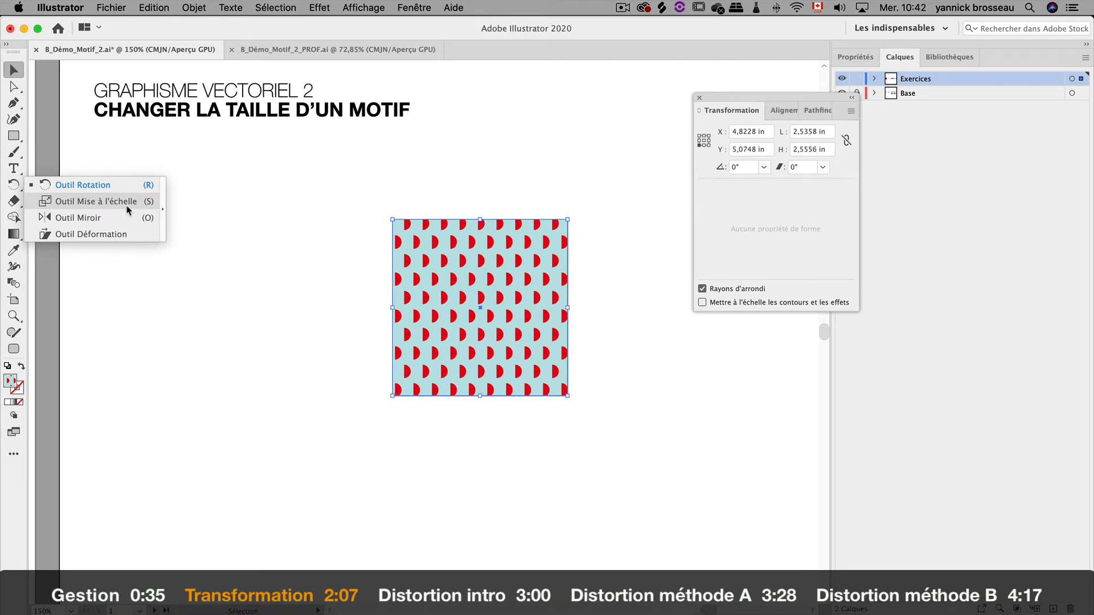
left_click_drag(128, 210, 127, 205)
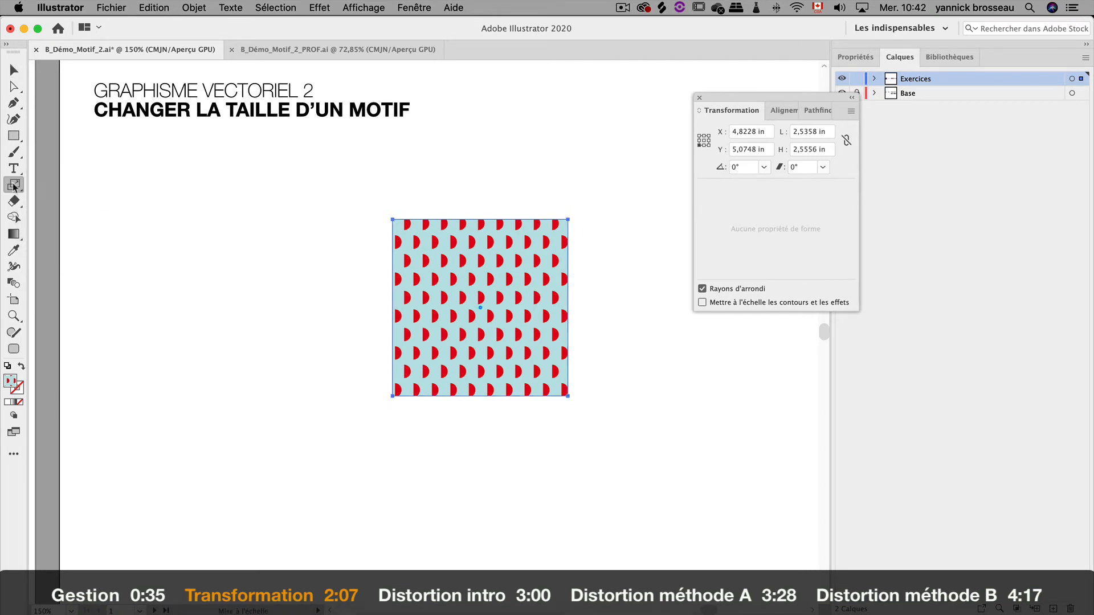
key("Return")
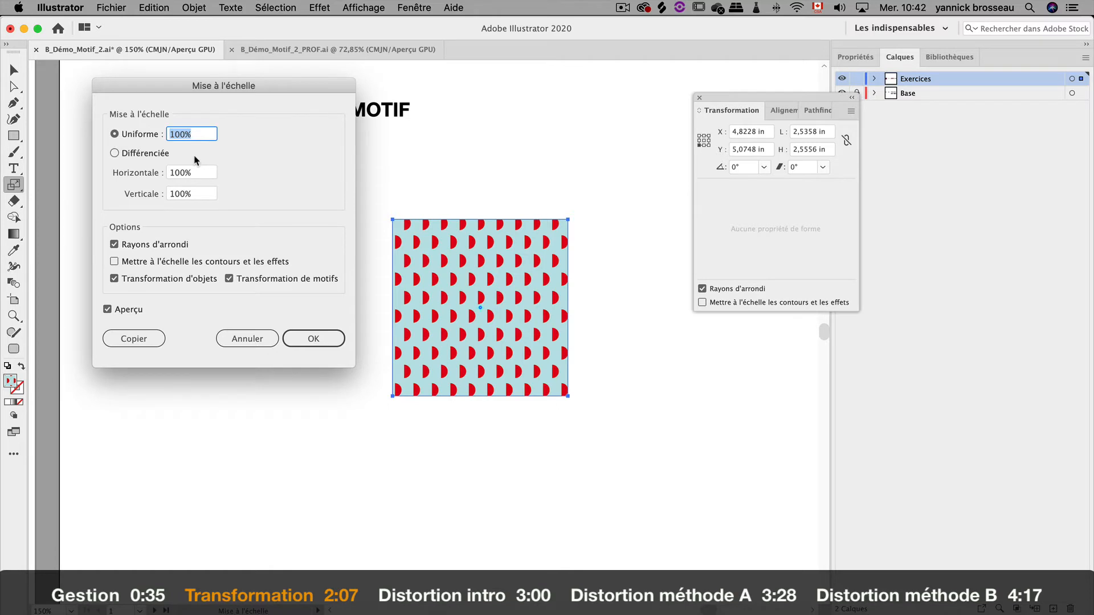
type("14")
type("5")
key("Tab")
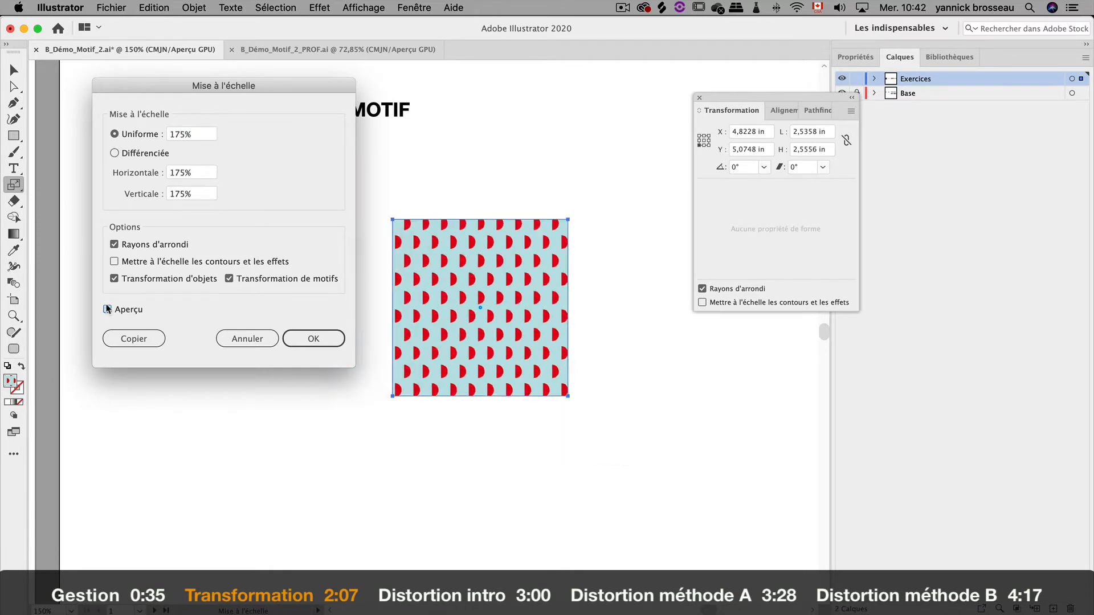
- Compare the preview with Transformation de motifs off and on, and apply the scaling with the option enabled
left_click(229, 278)
left_click(229, 278)
left_click(229, 278)
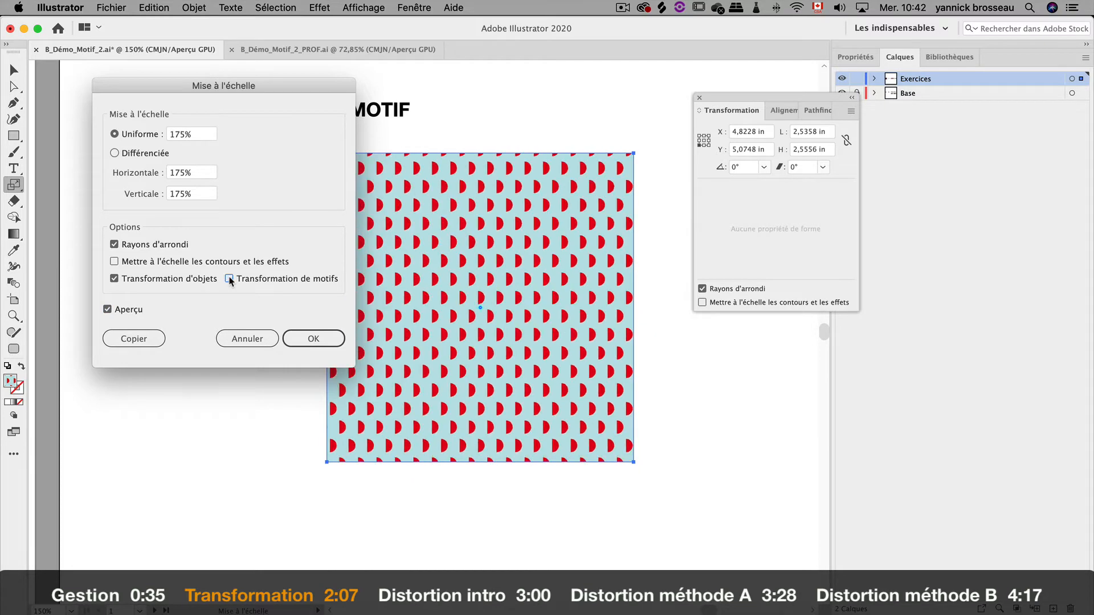
left_click(229, 278)
left_click(308, 340)
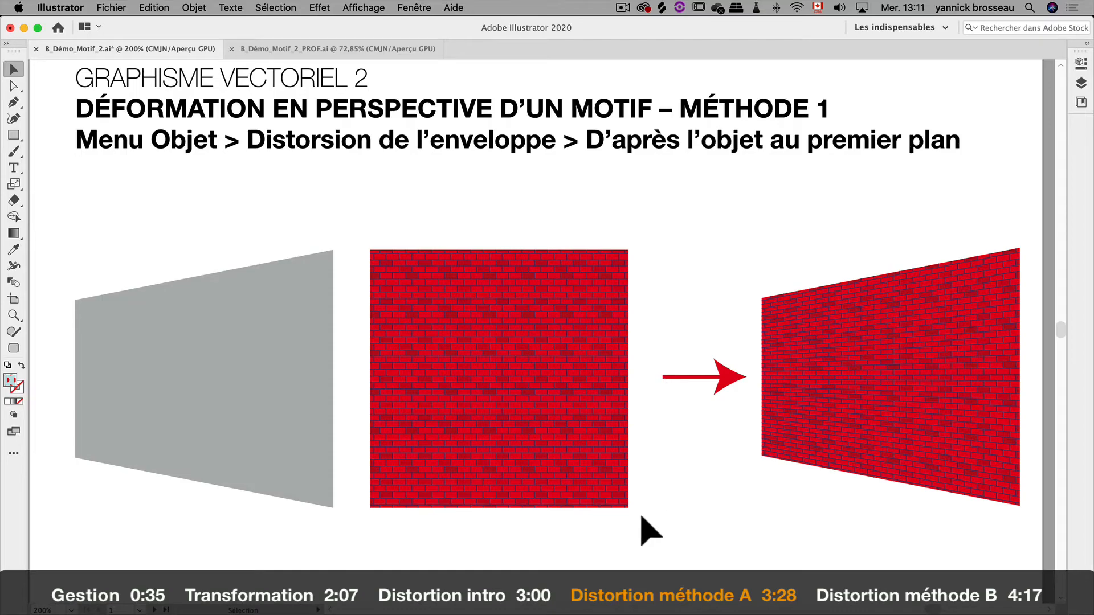
- Open the envelope distortion options and confirm them with Distorsion des motifs enabled
left_click_drag(635, 530, 634, 369)
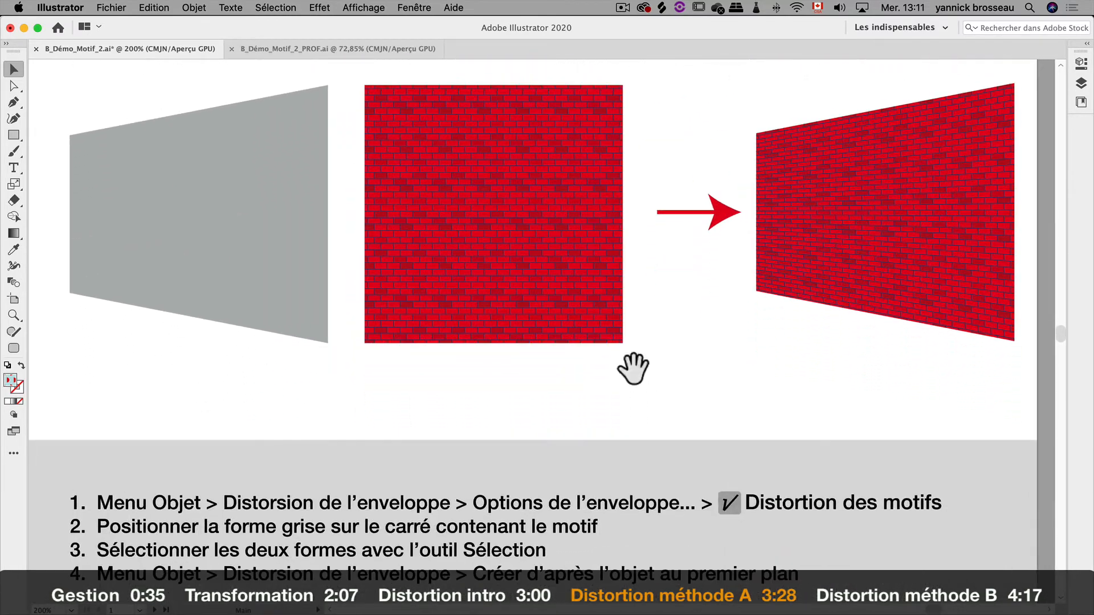
left_click(189, 7)
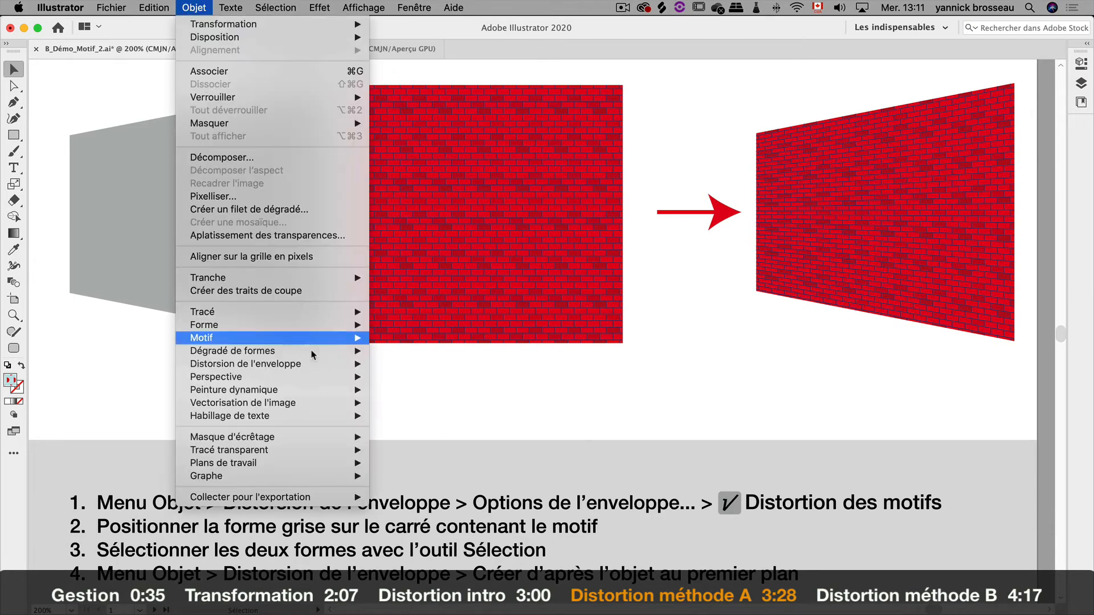
mouse_move(311, 365)
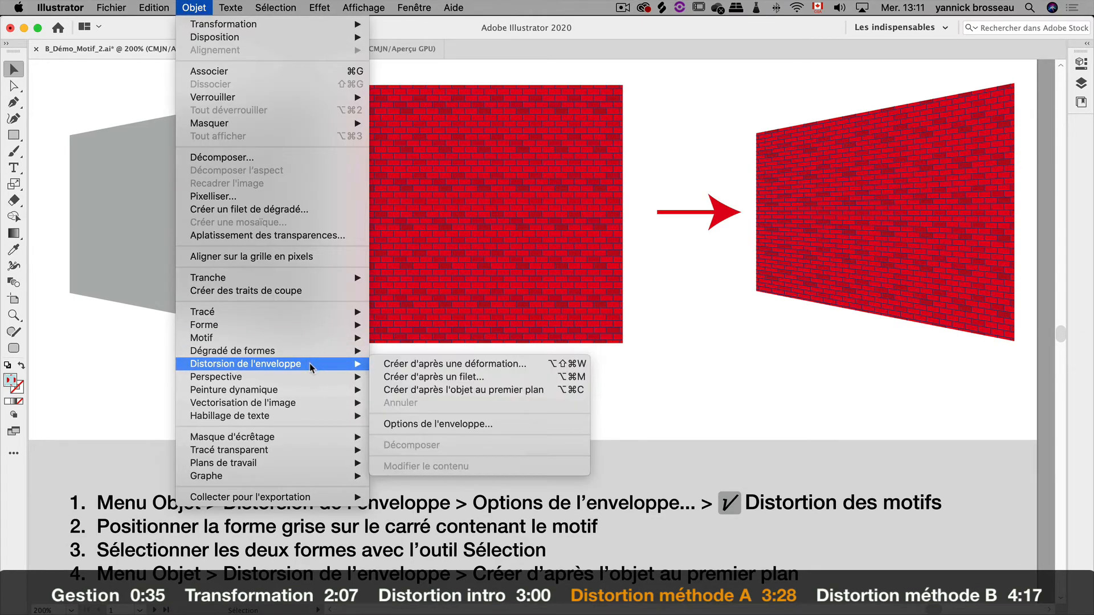
left_click(521, 424)
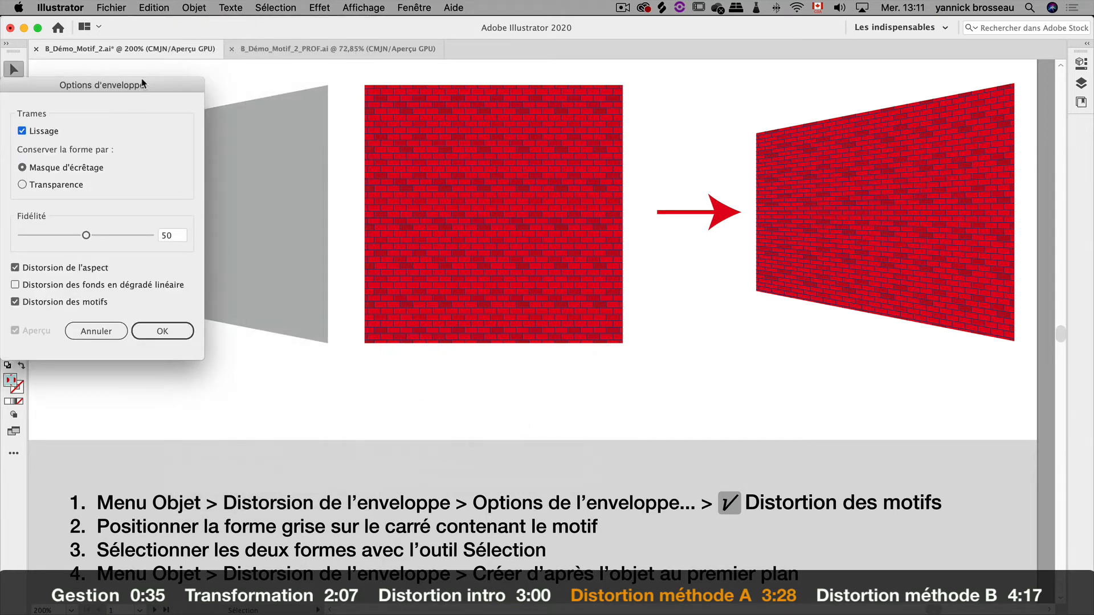
left_click_drag(142, 80, 242, 84)
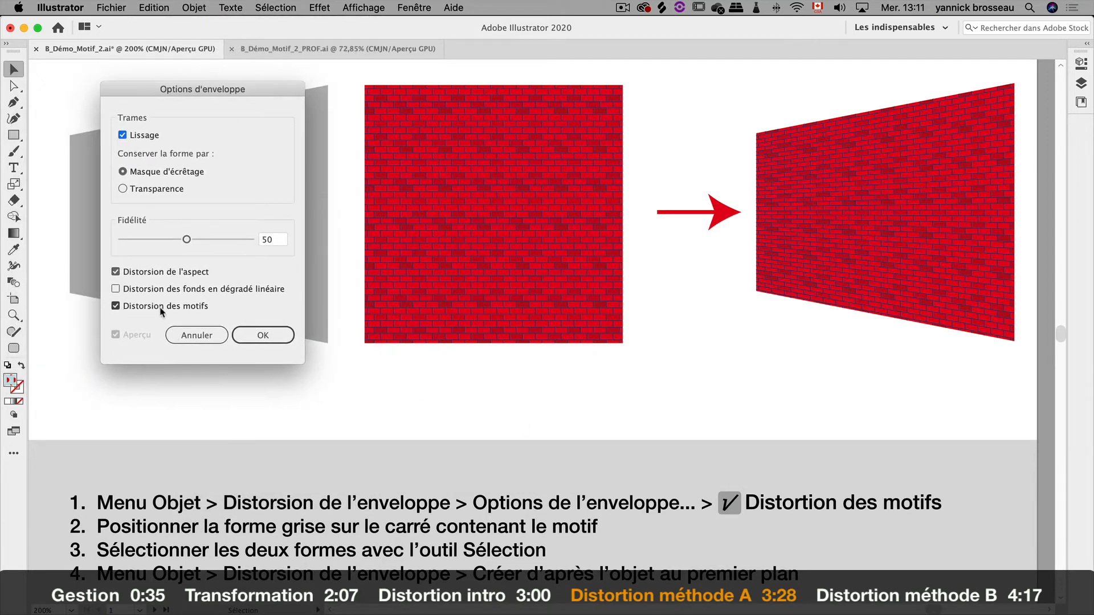
left_click(260, 336)
- Place the grey trapezoid exactly over the red brick square and select both shapes
left_click(216, 288)
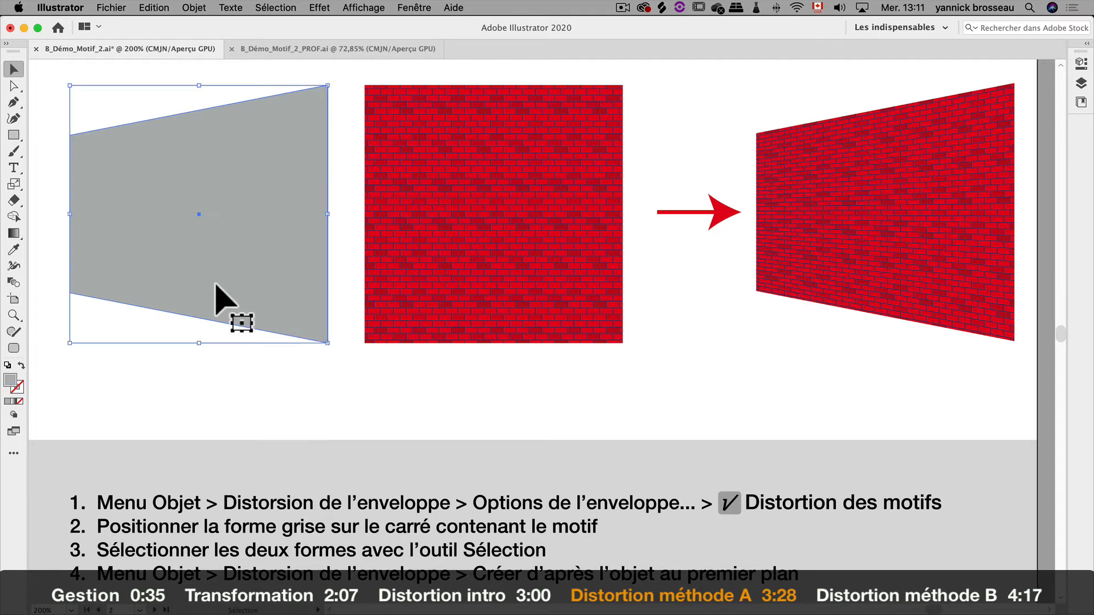
left_click_drag(215, 285, 510, 283)
left_click_drag(283, 184, 464, 263)
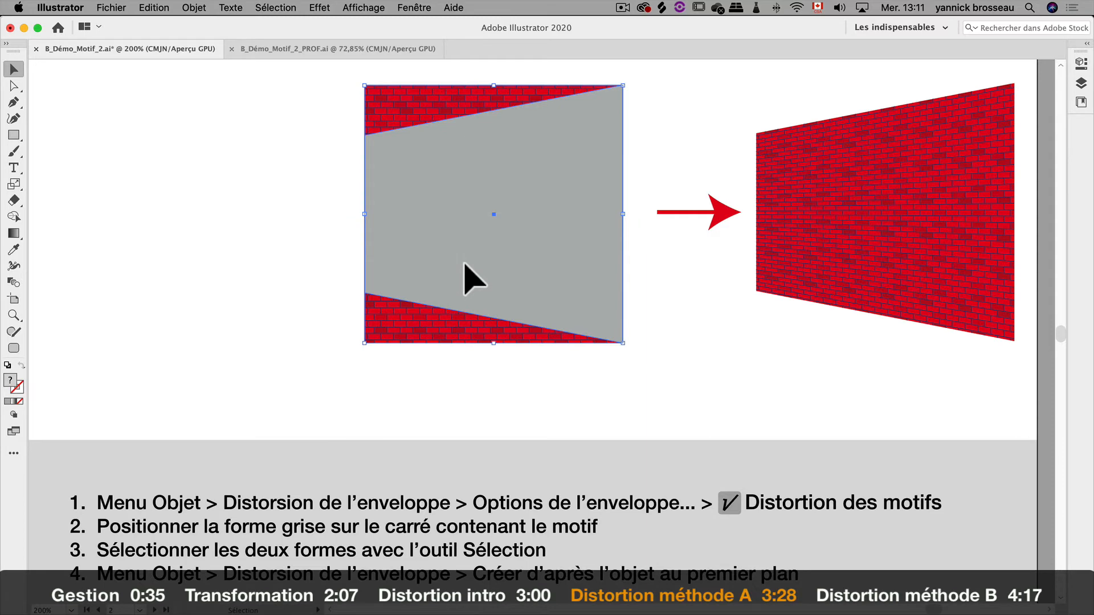
- Distort the brick pattern with an envelope made from the front object, the grey trapezoid
left_click(195, 7)
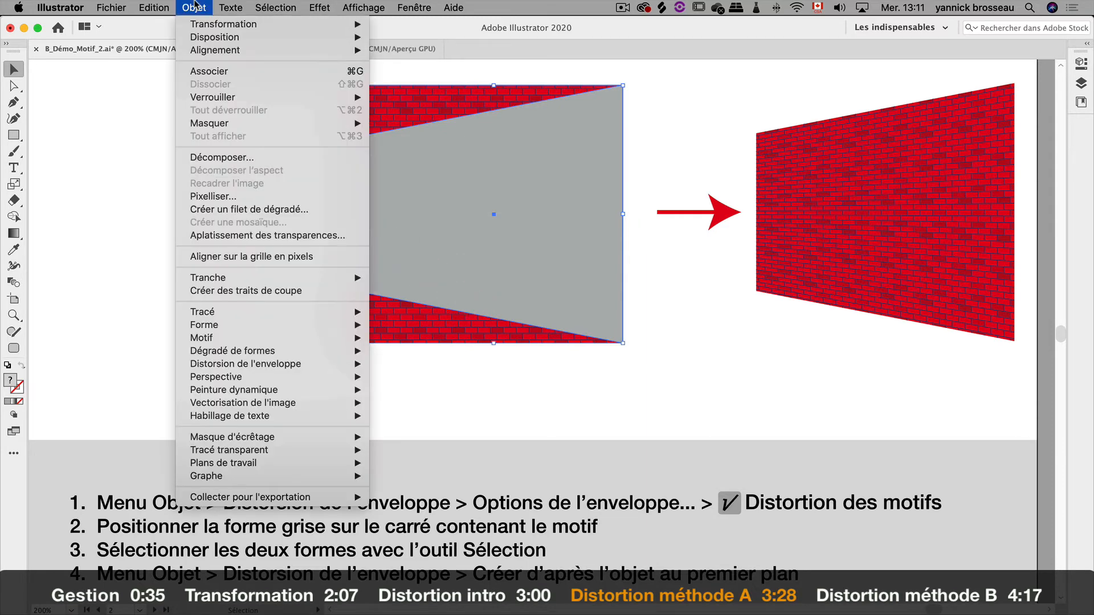
mouse_move(302, 367)
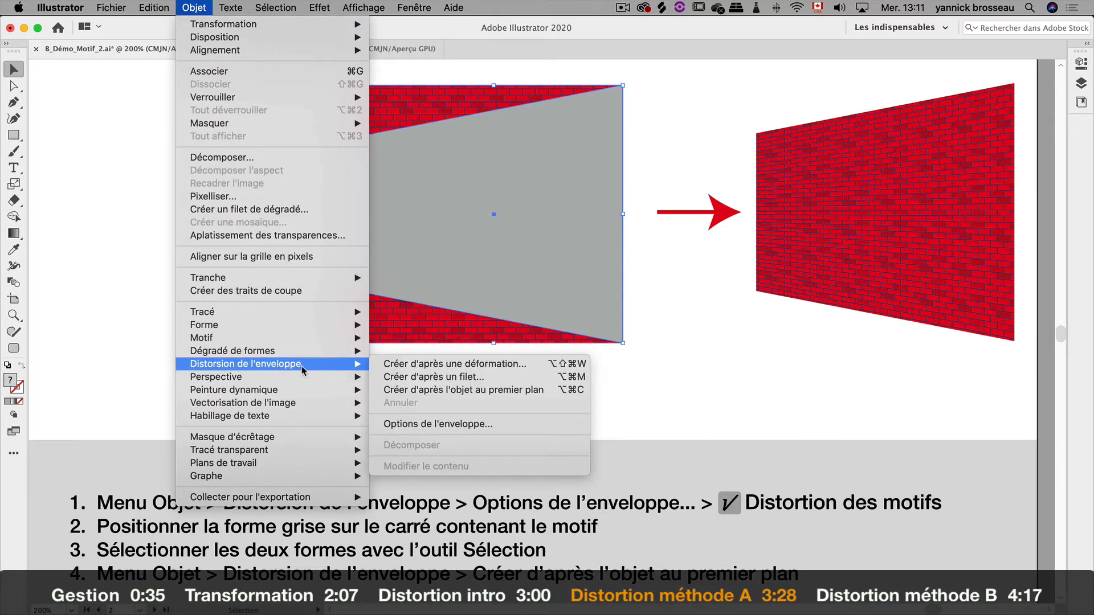
left_click(525, 389)
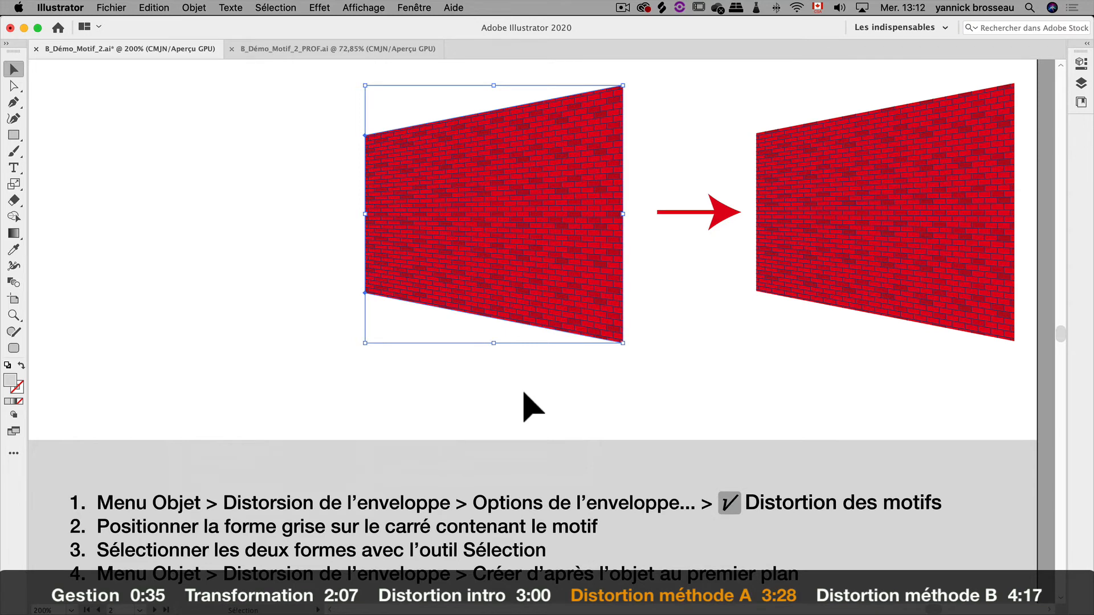
left_click(524, 392)
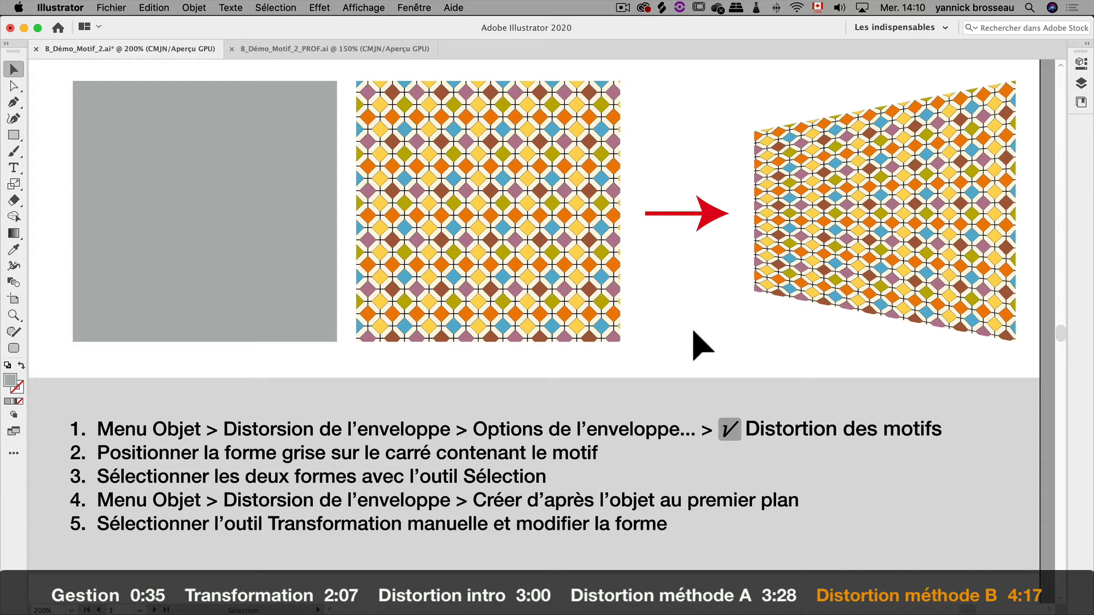
- Check that Distorsion des motifs is enabled in the envelope options for the tile pattern exercise and confirm them
left_click(193, 8)
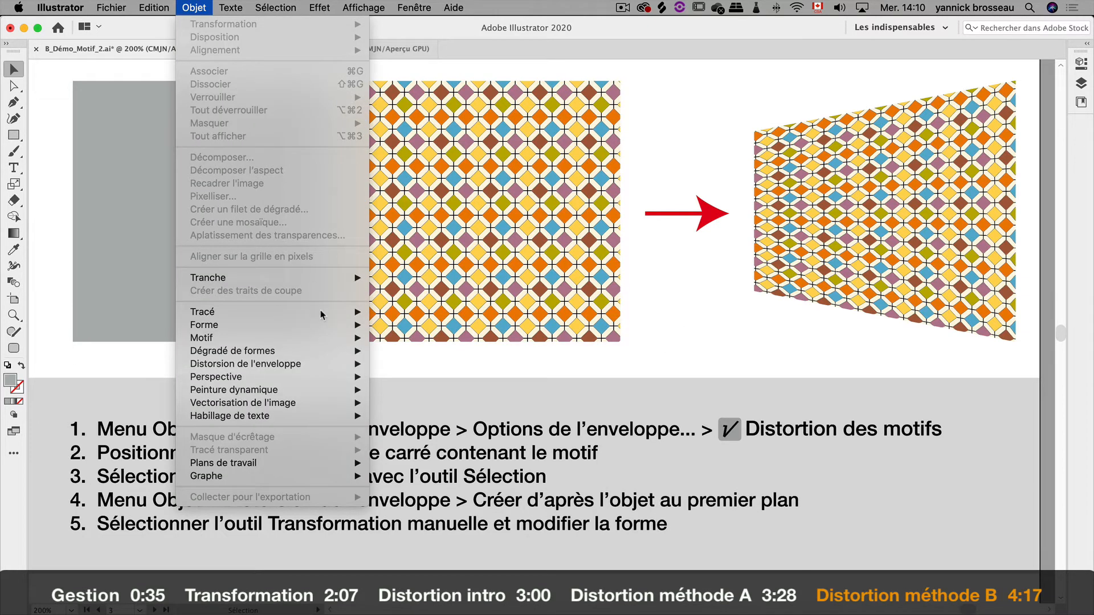
mouse_move(332, 371)
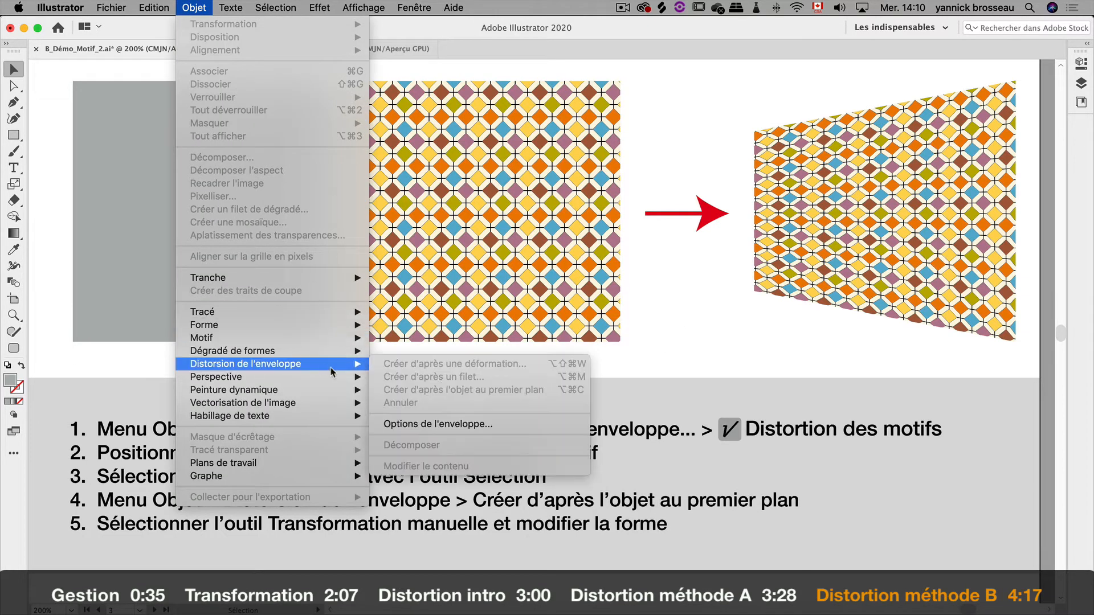
left_click(526, 427)
left_click(122, 309)
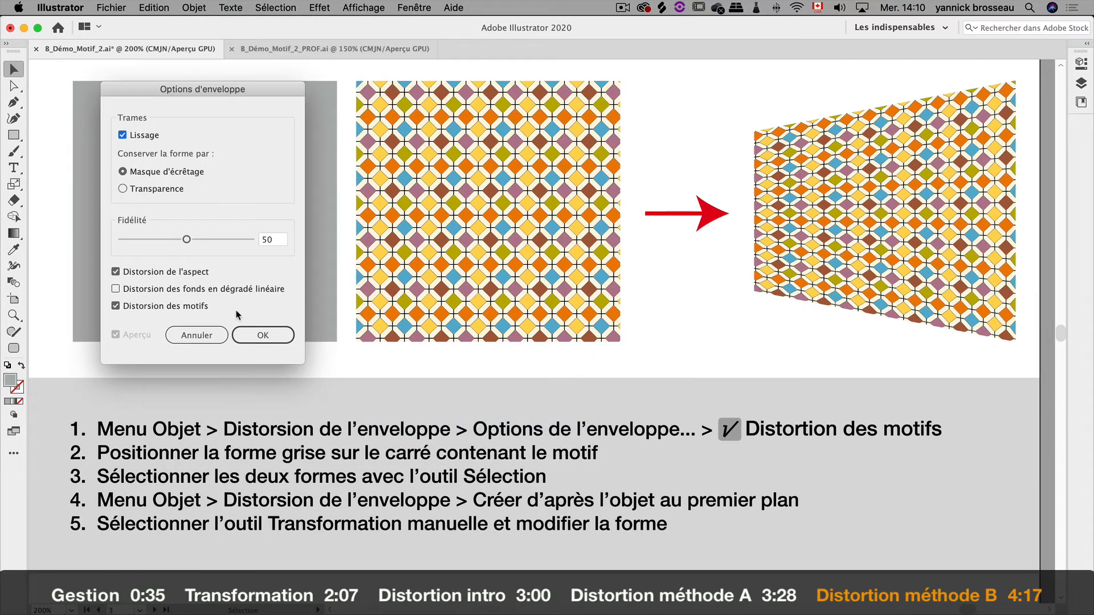
left_click(263, 335)
- Place the grey square over the colourful tile pattern square and create an envelope distortion of both from the front object
left_click_drag(224, 307, 491, 294)
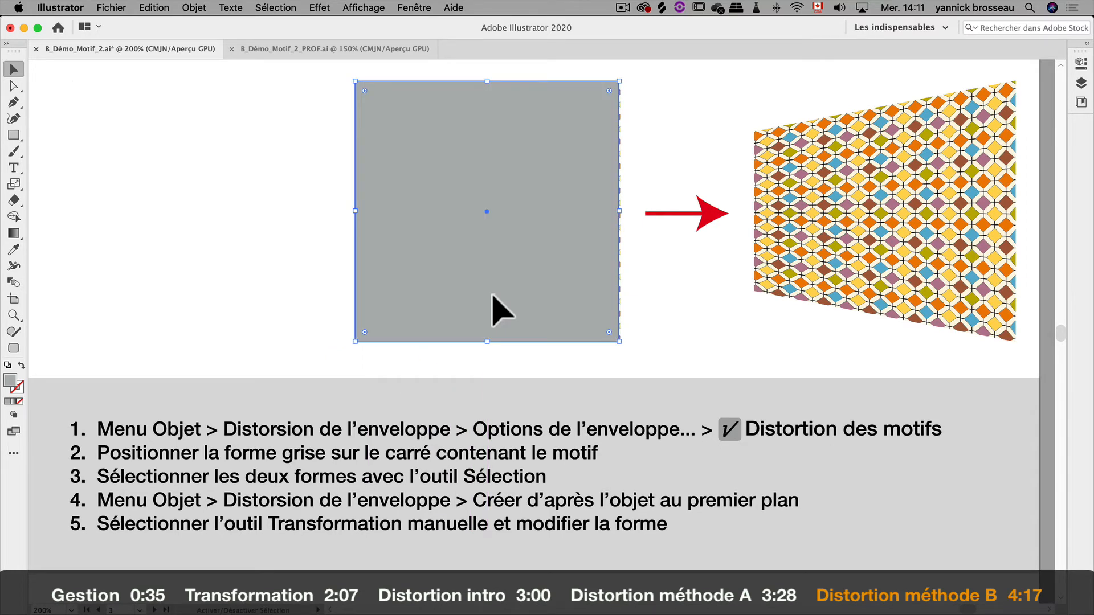
left_click_drag(259, 200, 438, 284)
left_click(193, 6)
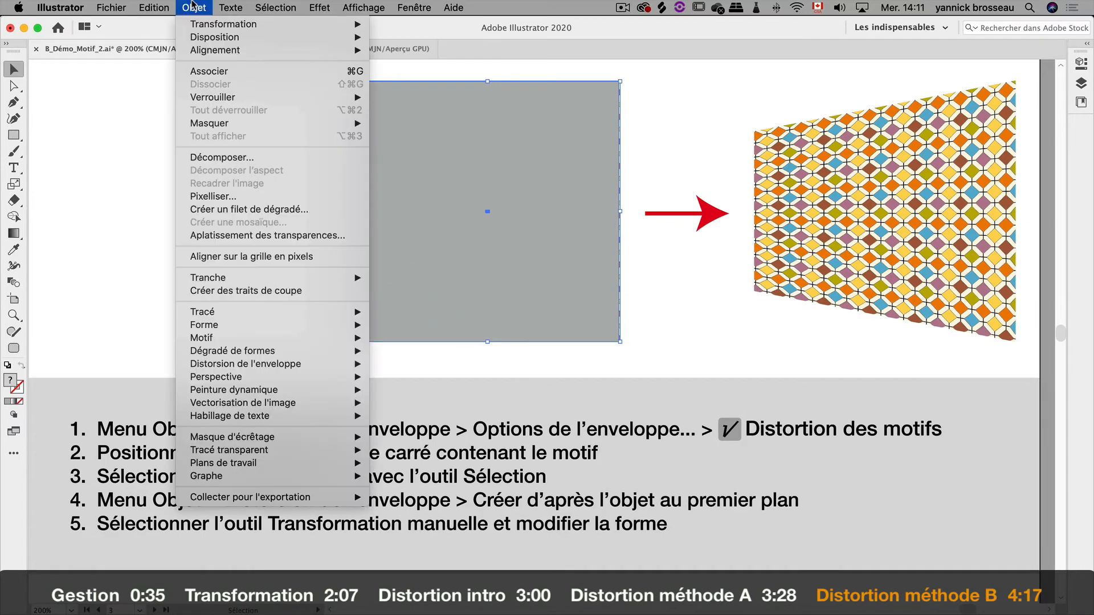
mouse_move(283, 365)
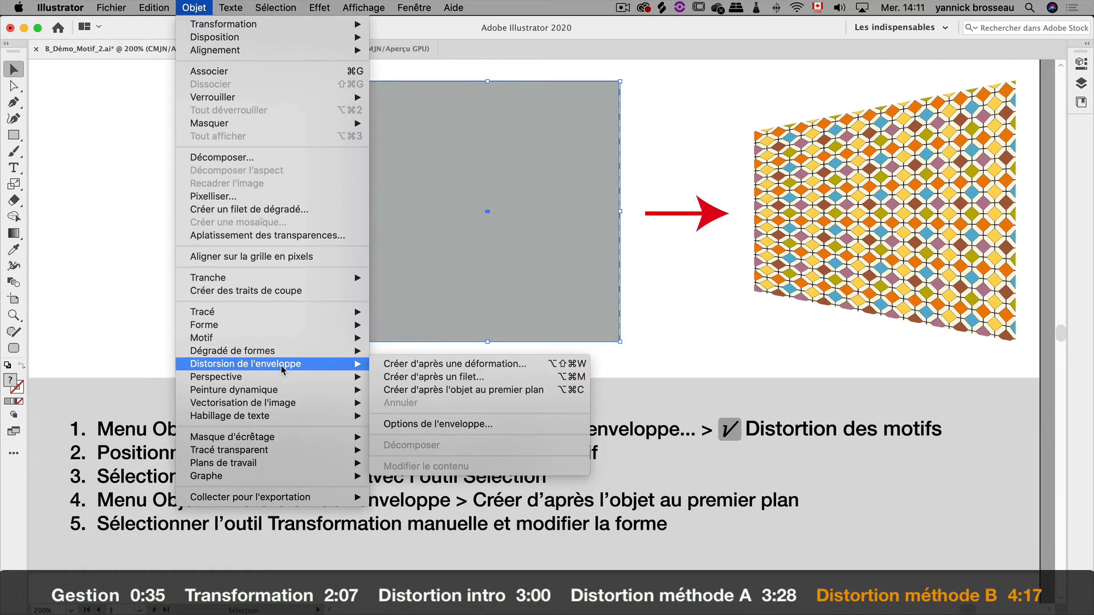
left_click(462, 391)
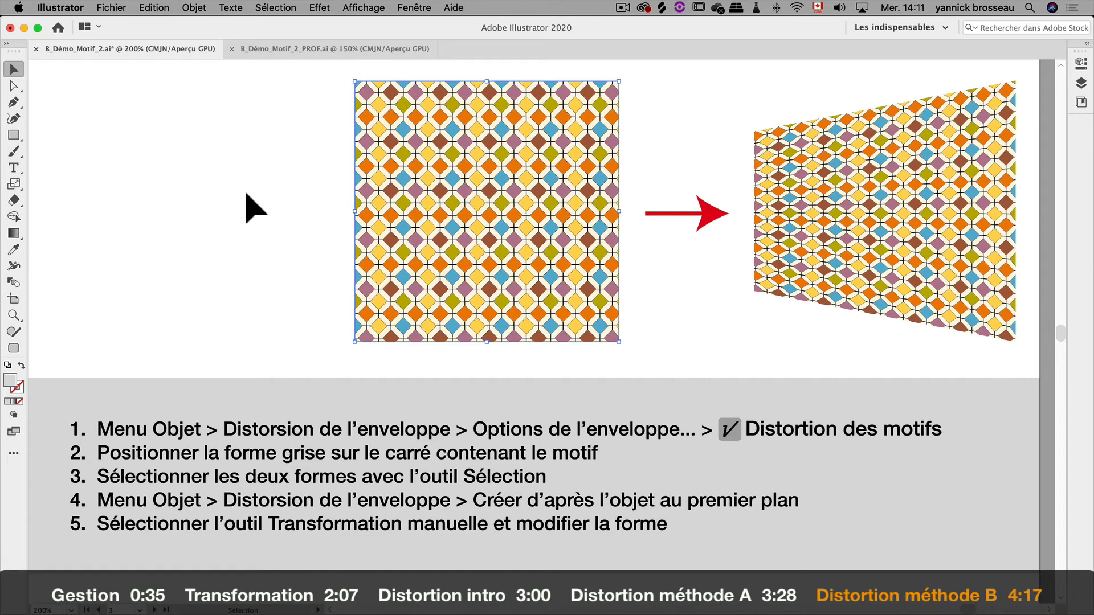
- Activate the Transformation manuelle tool for the tile pattern envelope and move its widget close to the square
key("e")
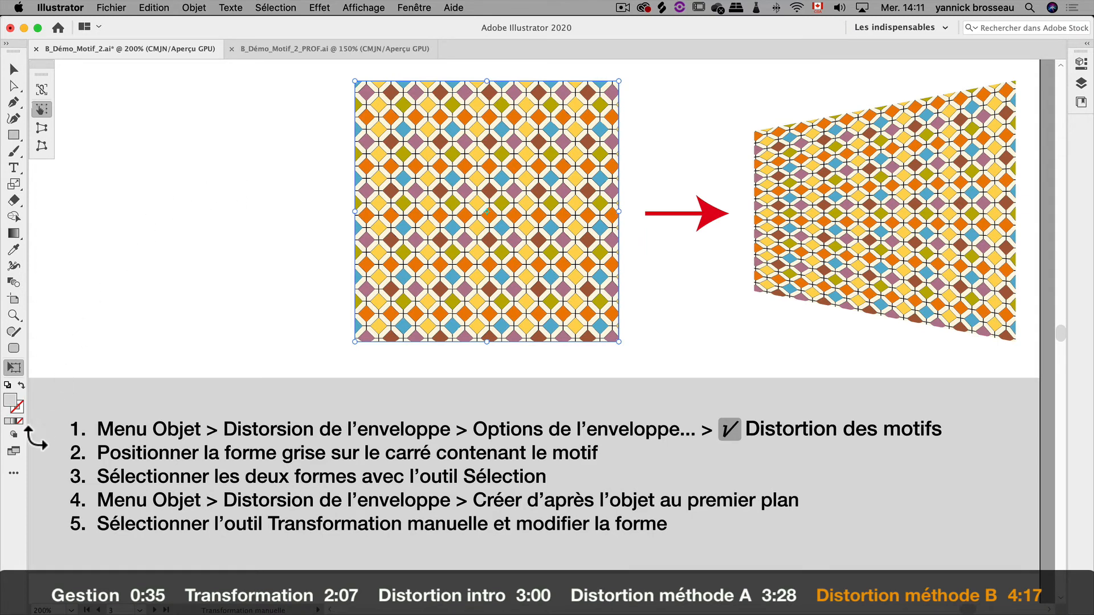
left_click(13, 477)
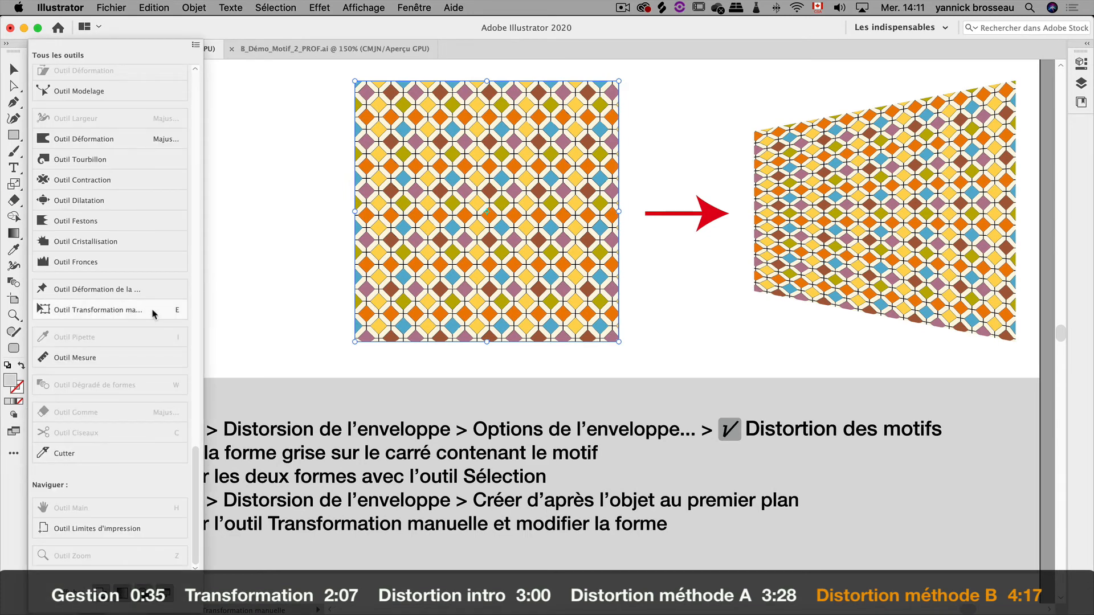
left_click(109, 309)
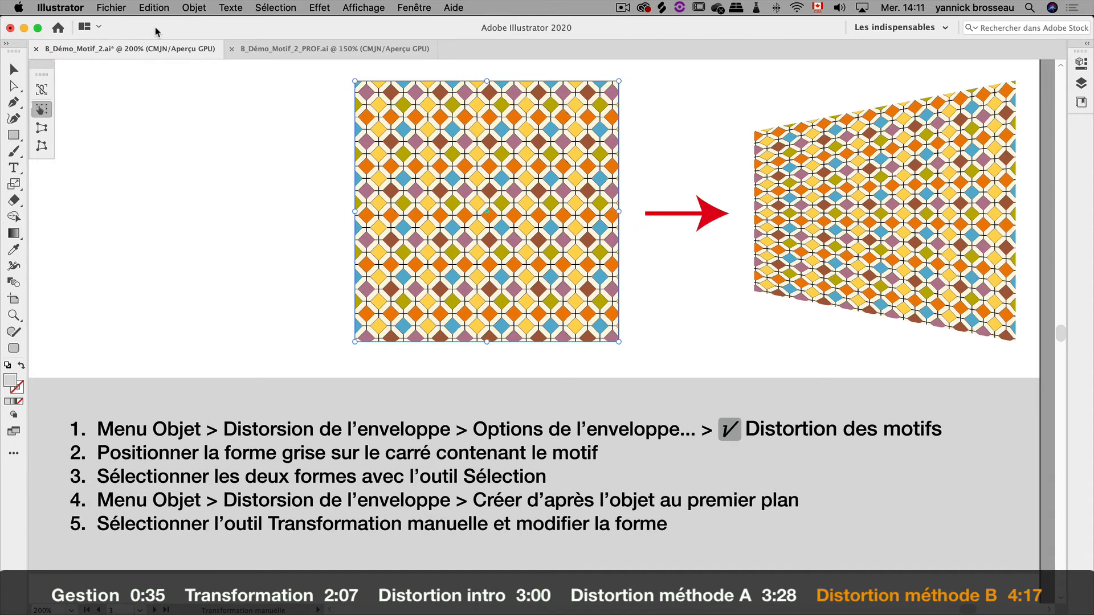
left_click_drag(54, 64, 274, 105)
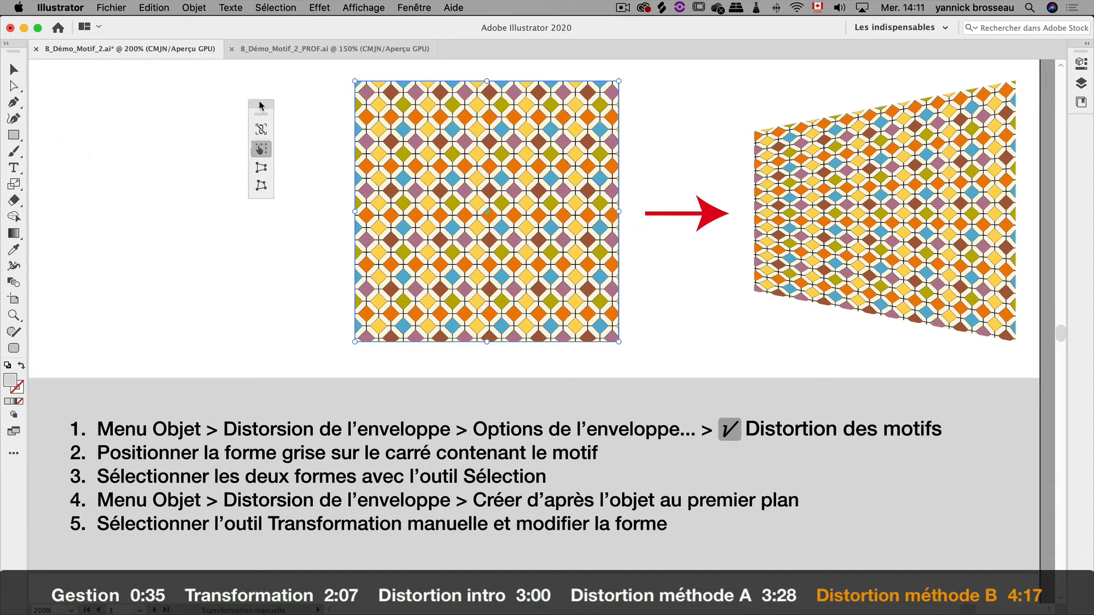
- Freely distort the tile pattern envelope's corners into a perspective wall with a shorter left edge, and switch to perspective distortion
left_click(261, 185)
left_click_drag(364, 81, 373, 150)
left_click_drag(354, 342, 397, 326)
left_click_drag(620, 82, 586, 185)
left_click_drag(375, 151, 399, 170)
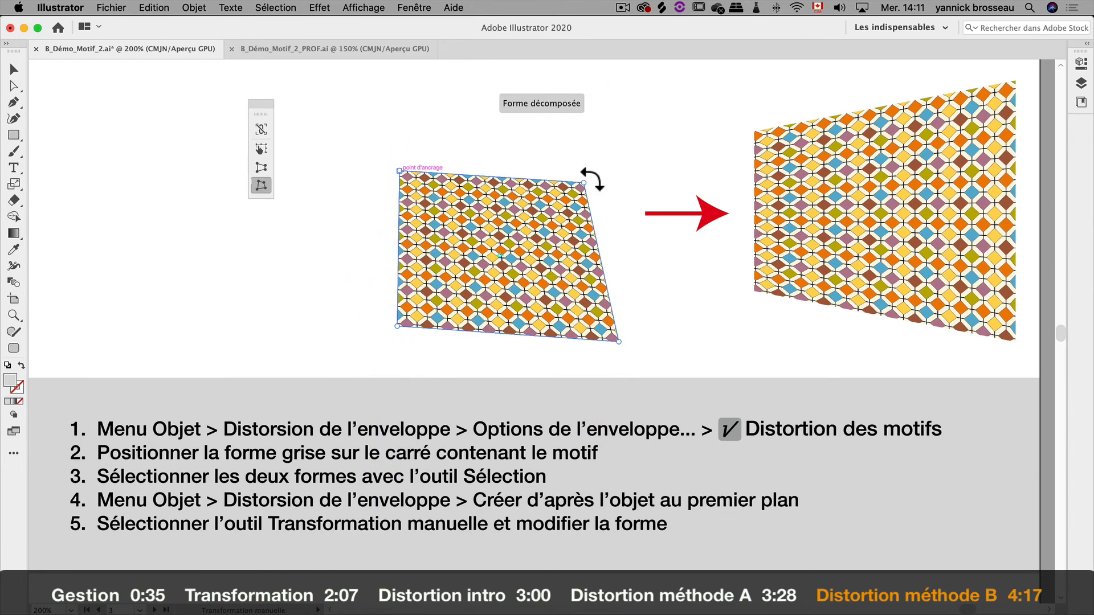
left_click_drag(587, 181, 619, 123)
left_click(261, 168)
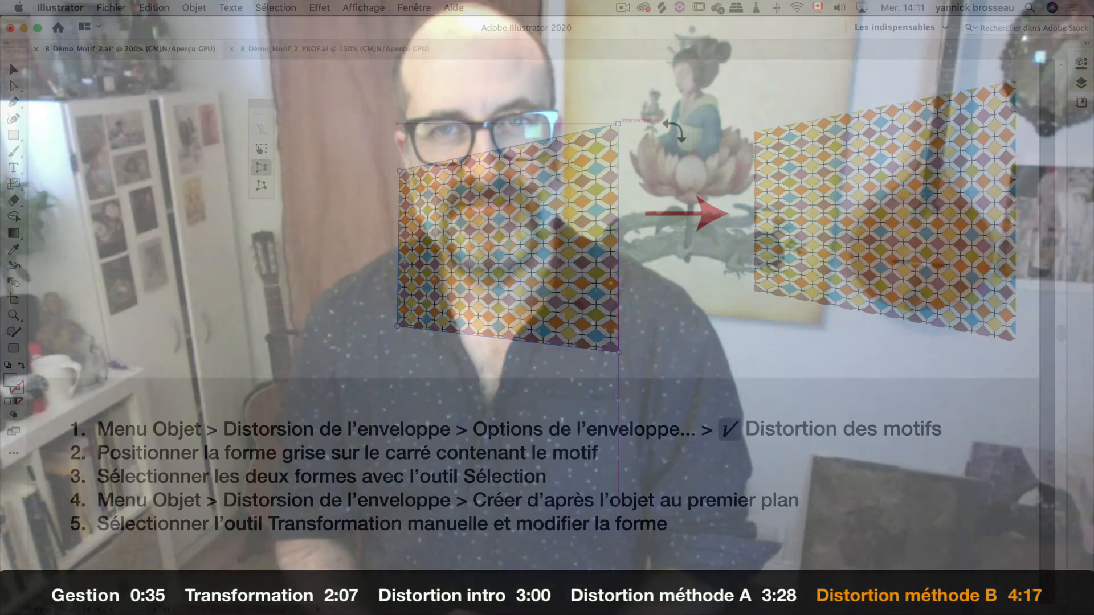